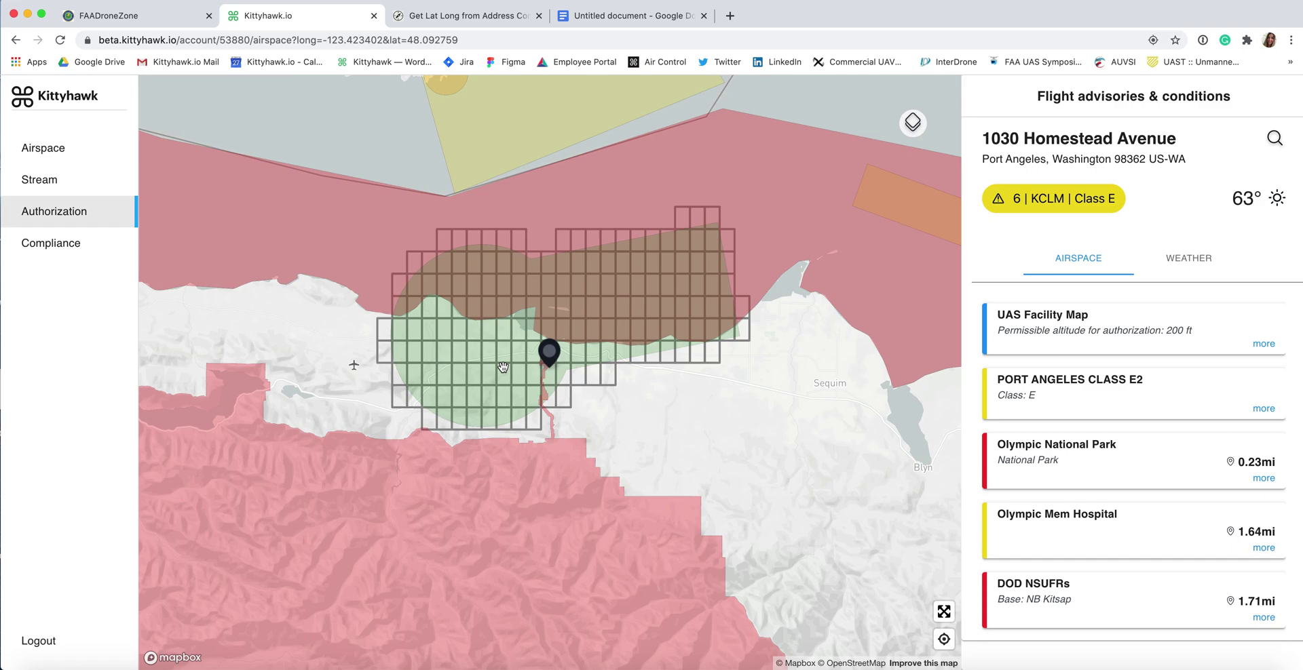
Step: Log in to the FAADroneZone Part 107 account, accepting the system use notice on the way
left_click(132, 19)
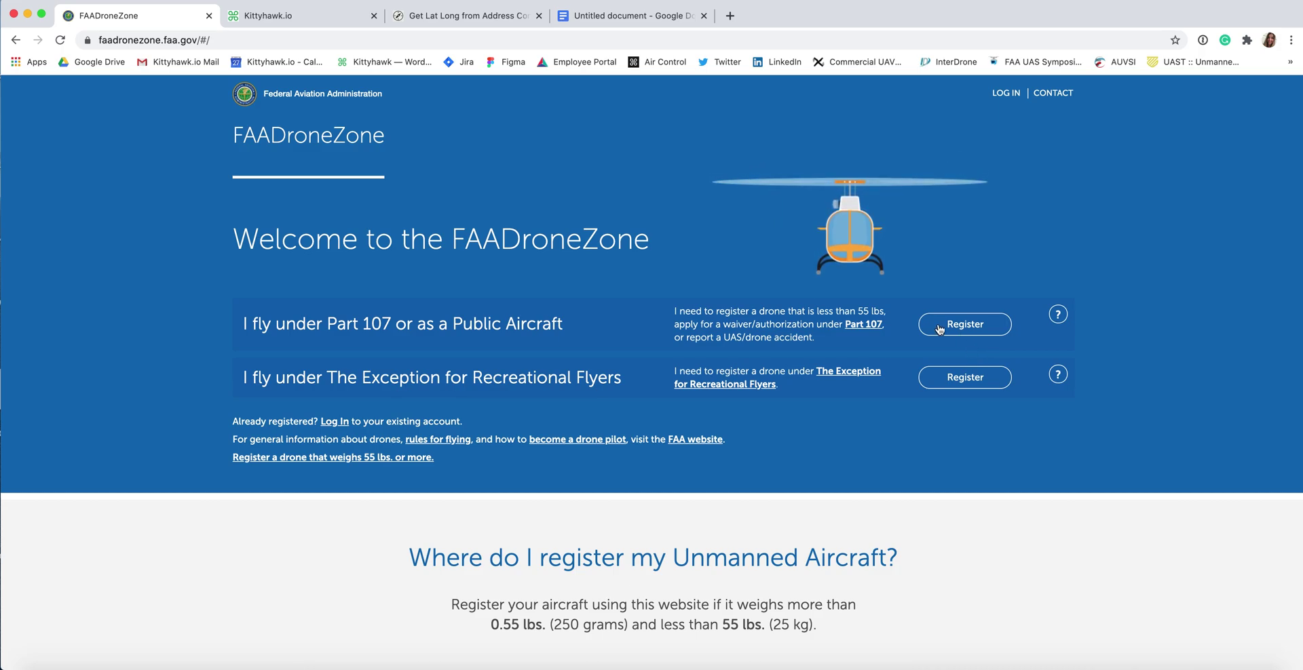
left_click(968, 323)
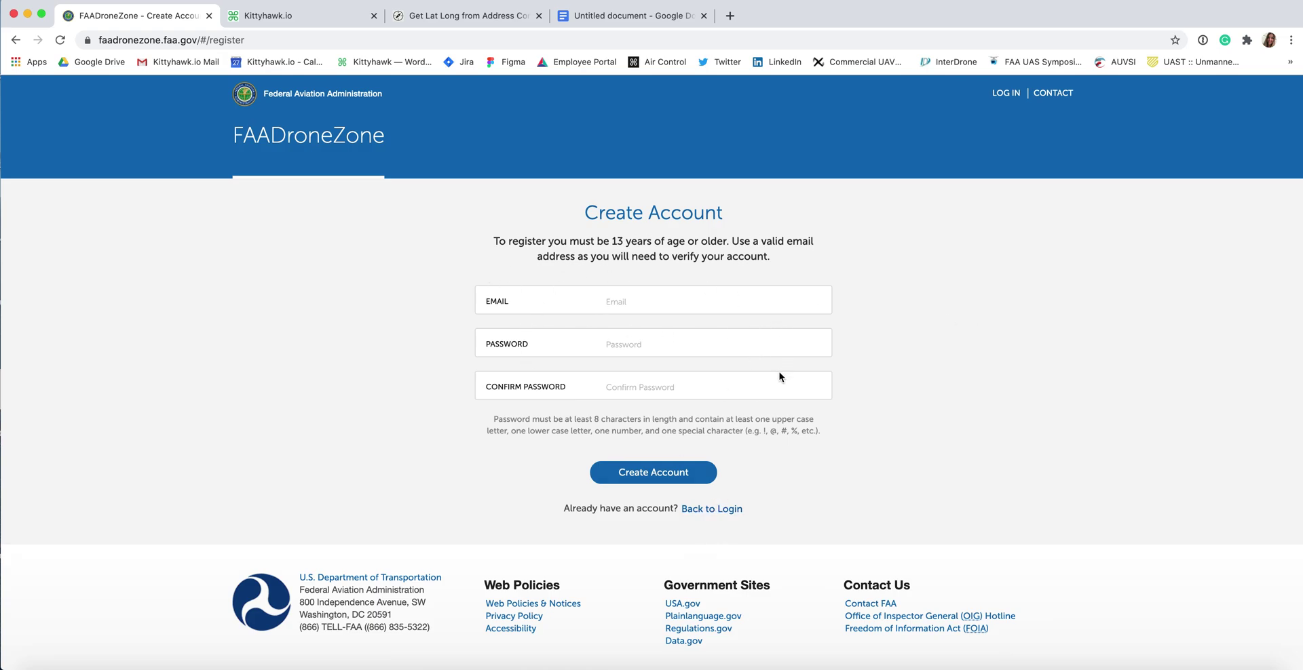
left_click(730, 510)
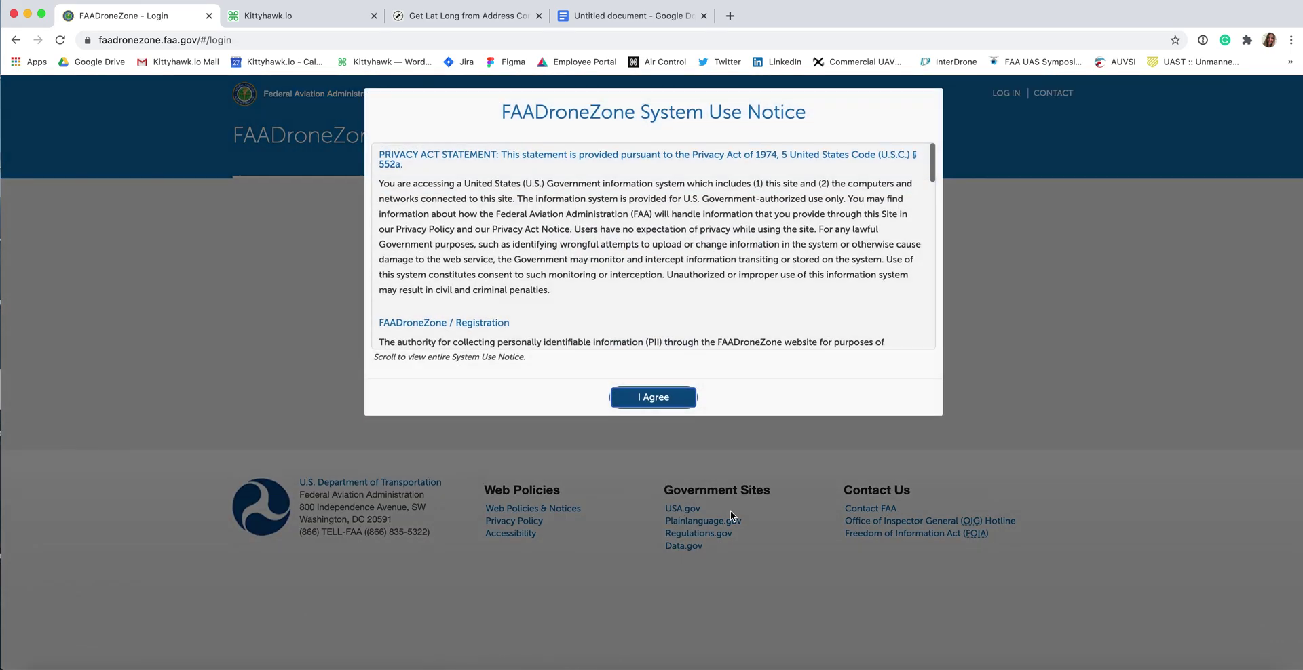
left_click(672, 396)
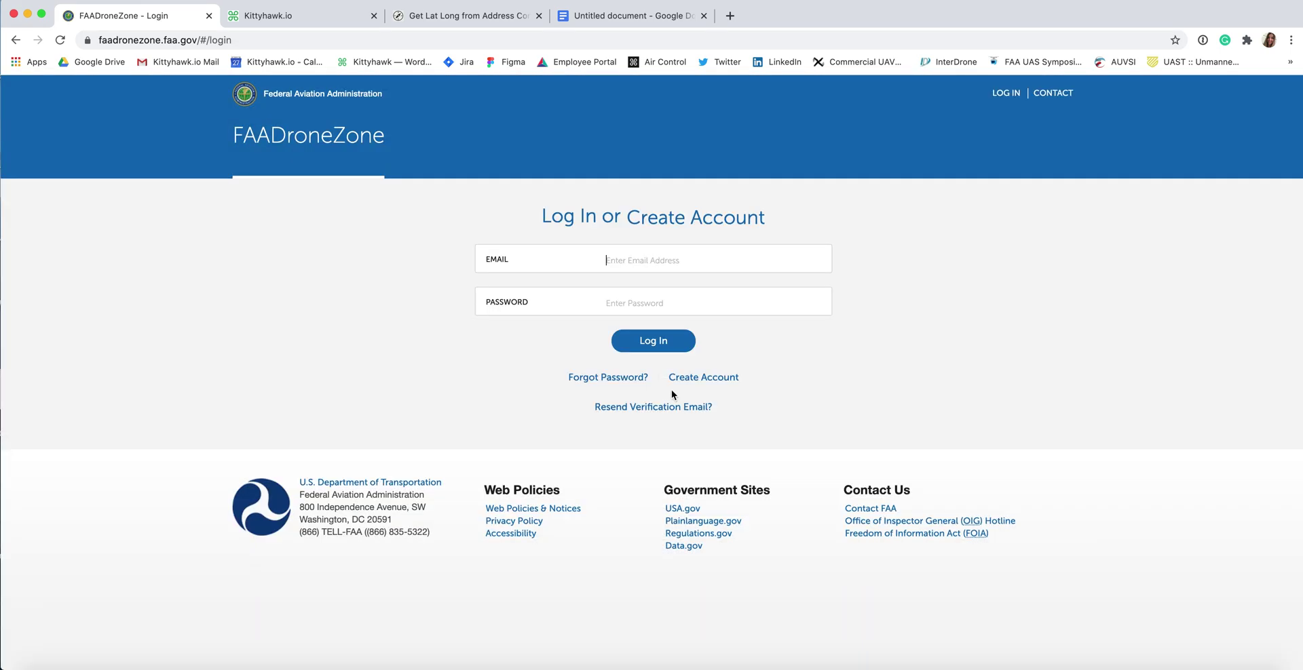
key("super+backslash")
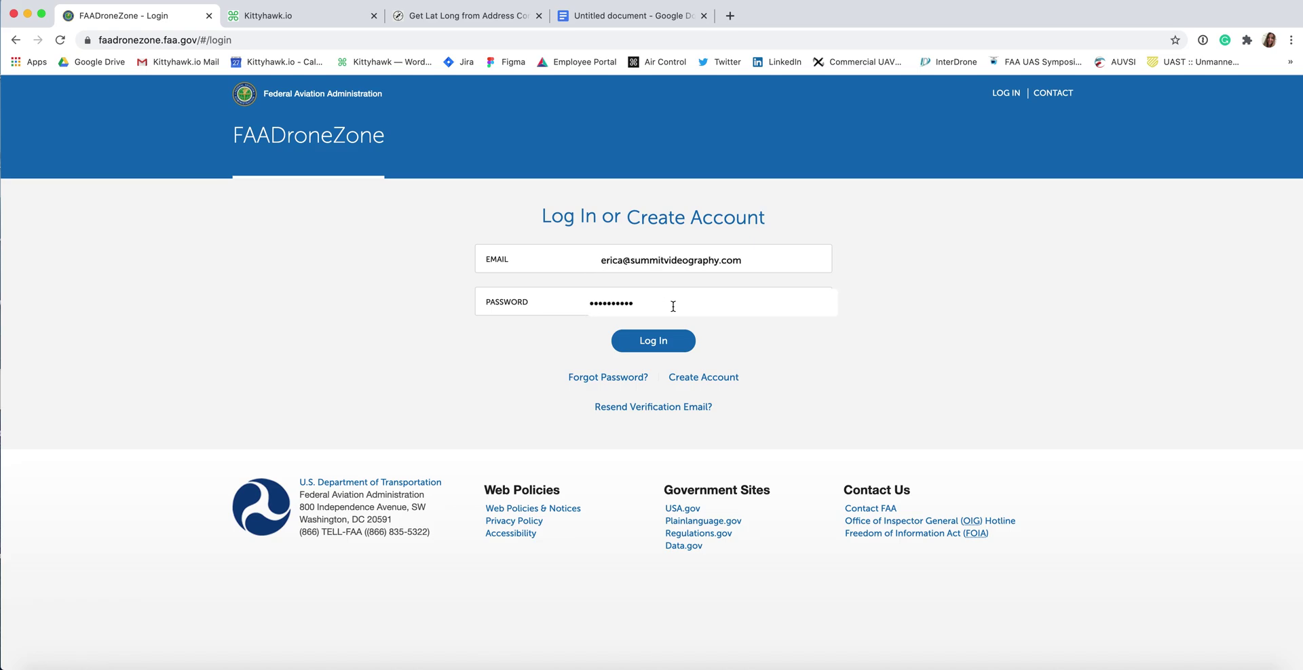
left_click(665, 341)
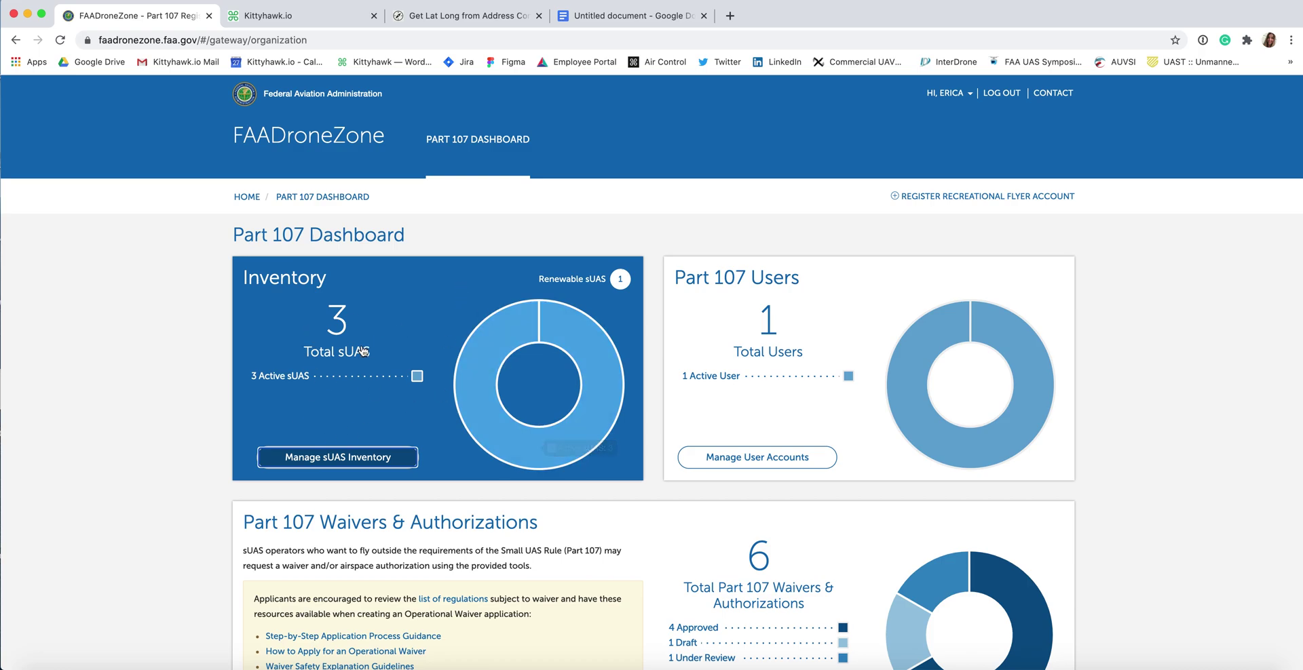
Step: Check the Waivers & Authorizations card (4 approved, 1 draft, 1 under review) and open its list
scroll(364, 349, "down", 3)
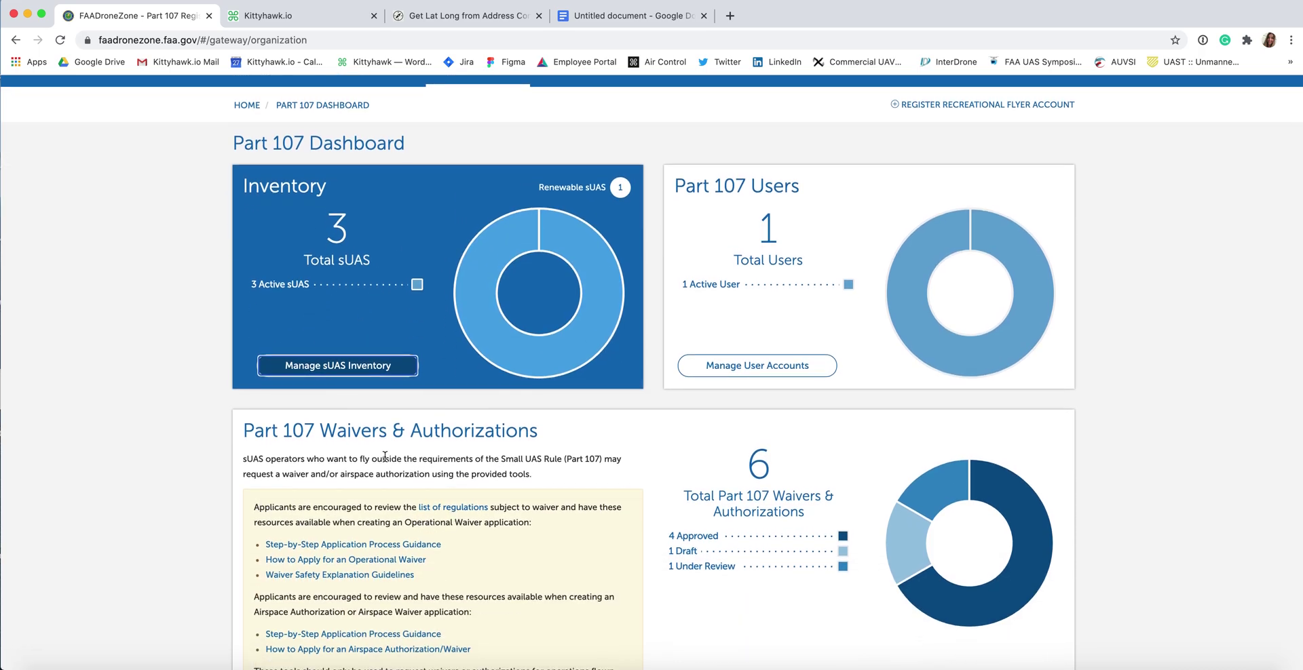
scroll(451, 488, "down", 10)
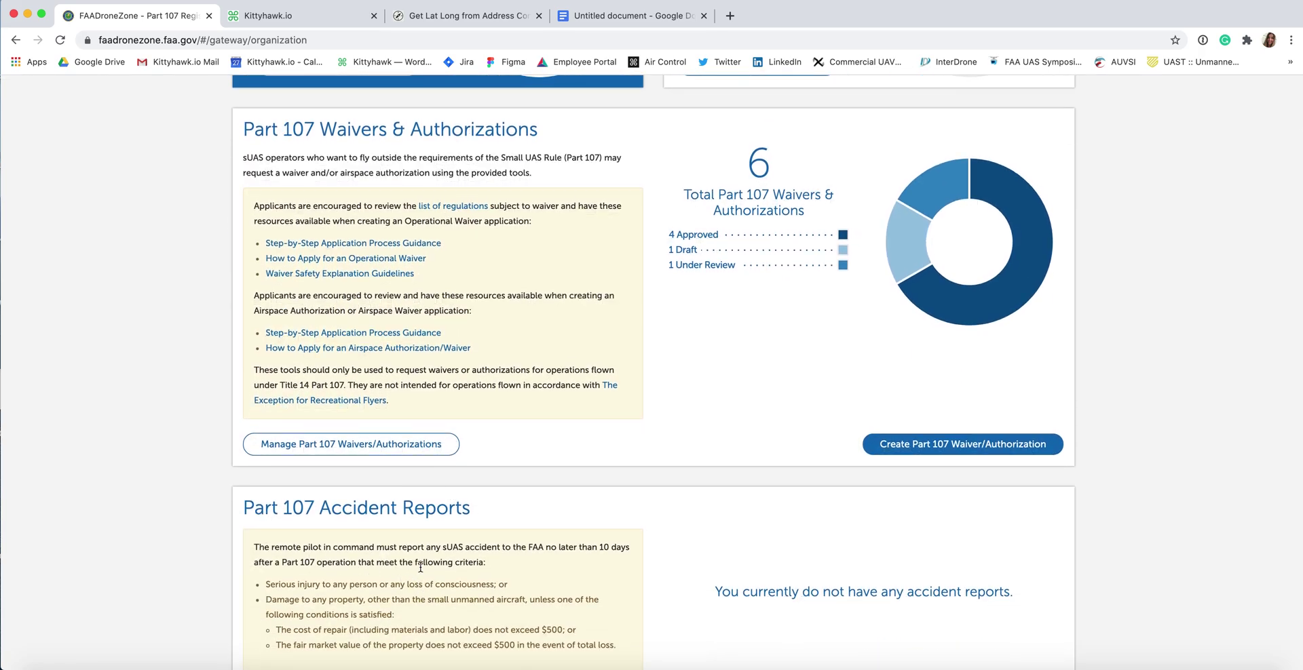
scroll(356, 429, "up", 3)
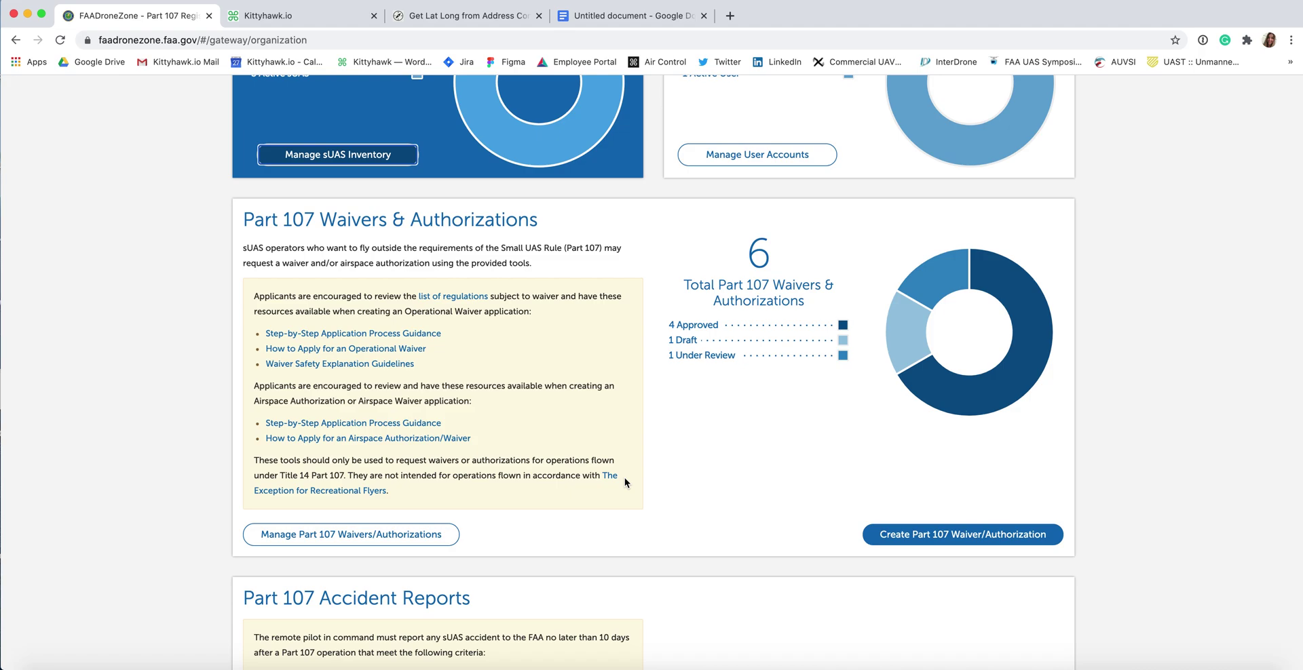
left_click(390, 540)
left_click(405, 541)
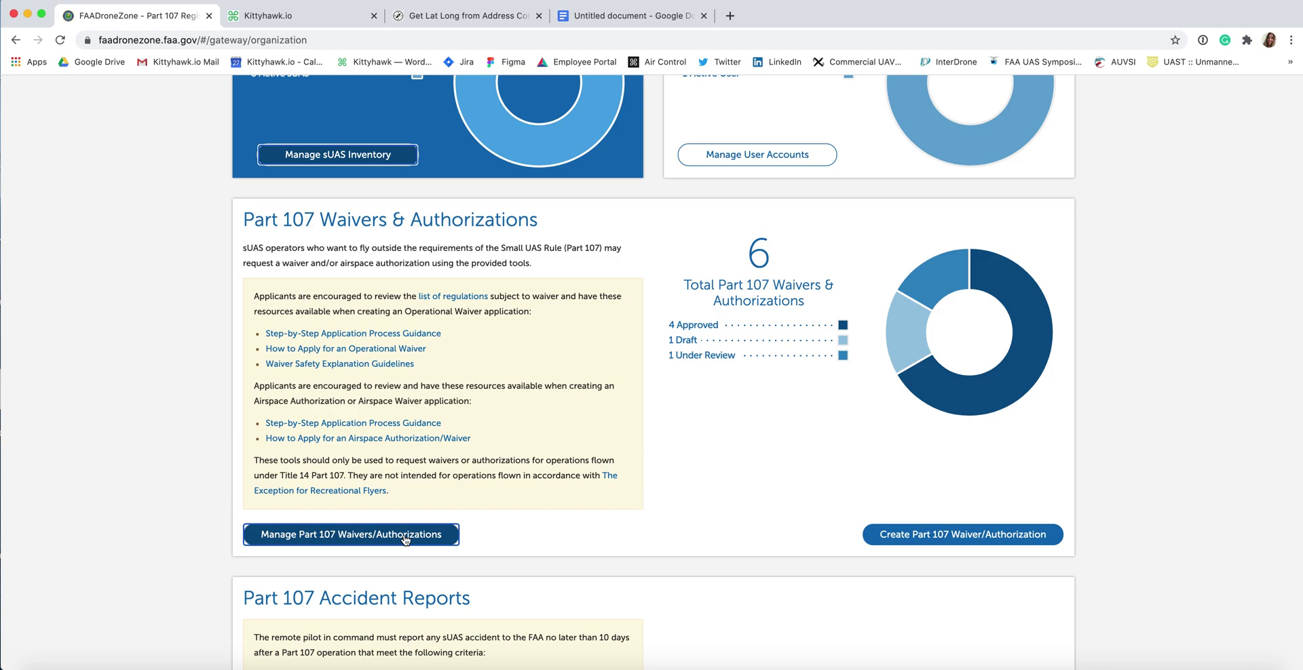
left_click(405, 537)
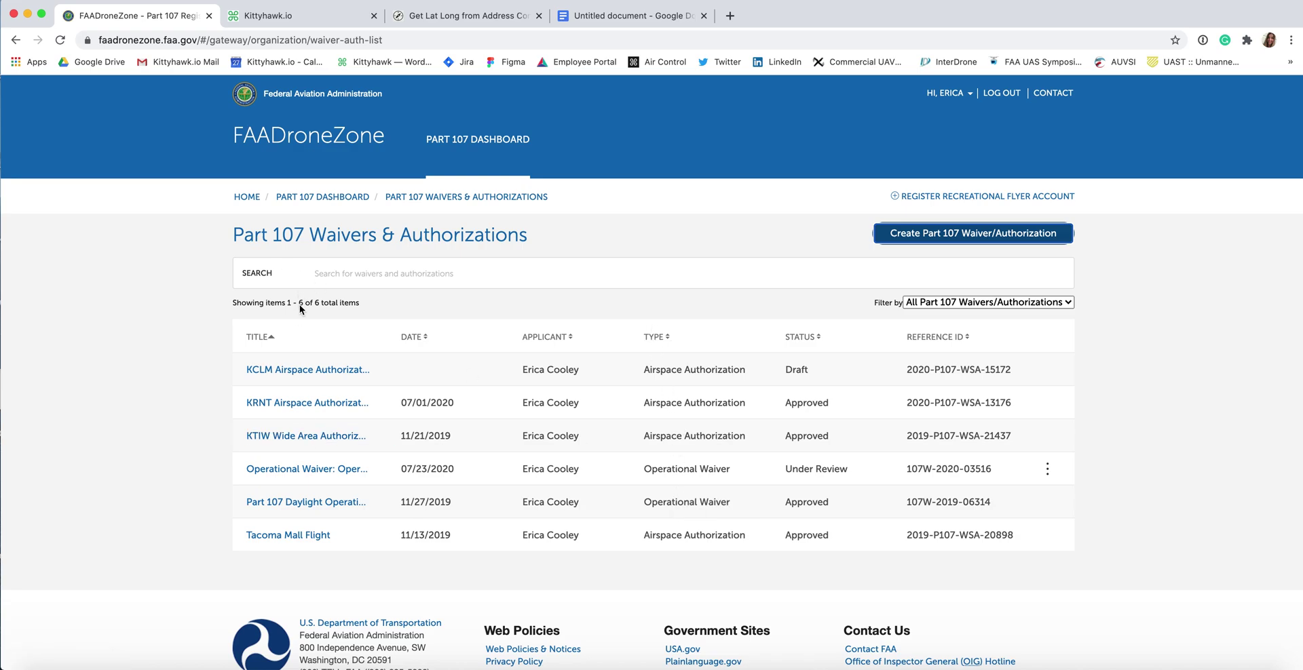
left_click(357, 540)
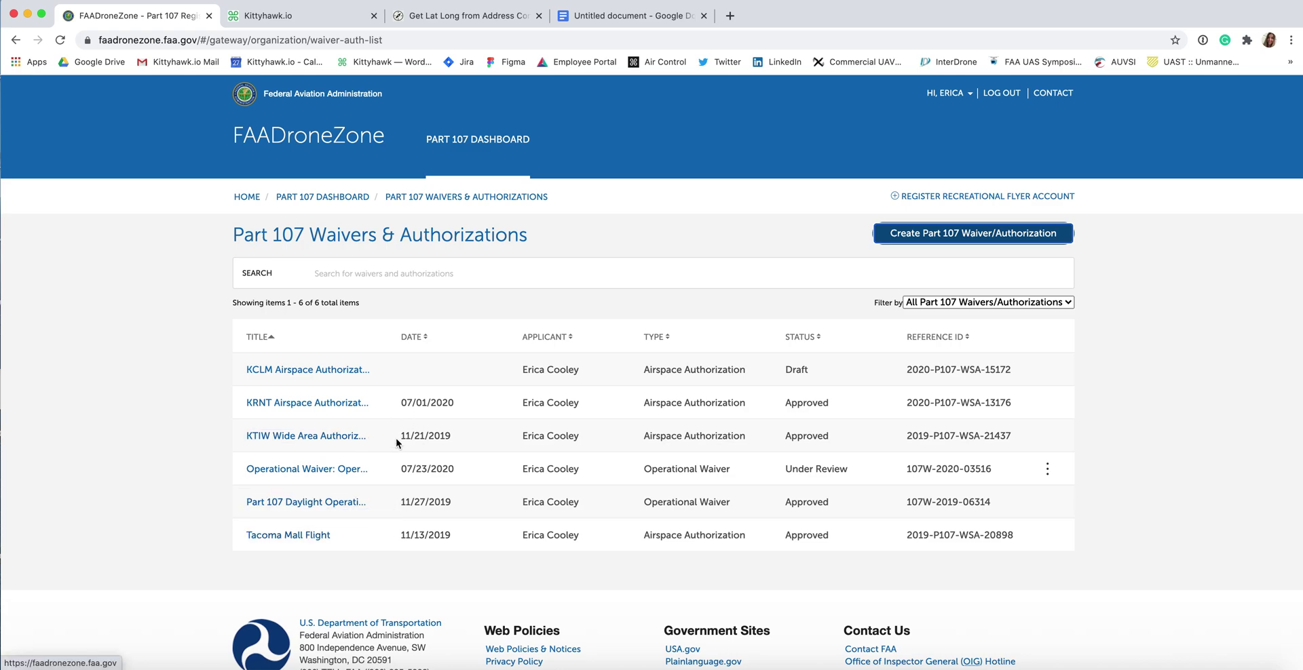
left_click(15, 41)
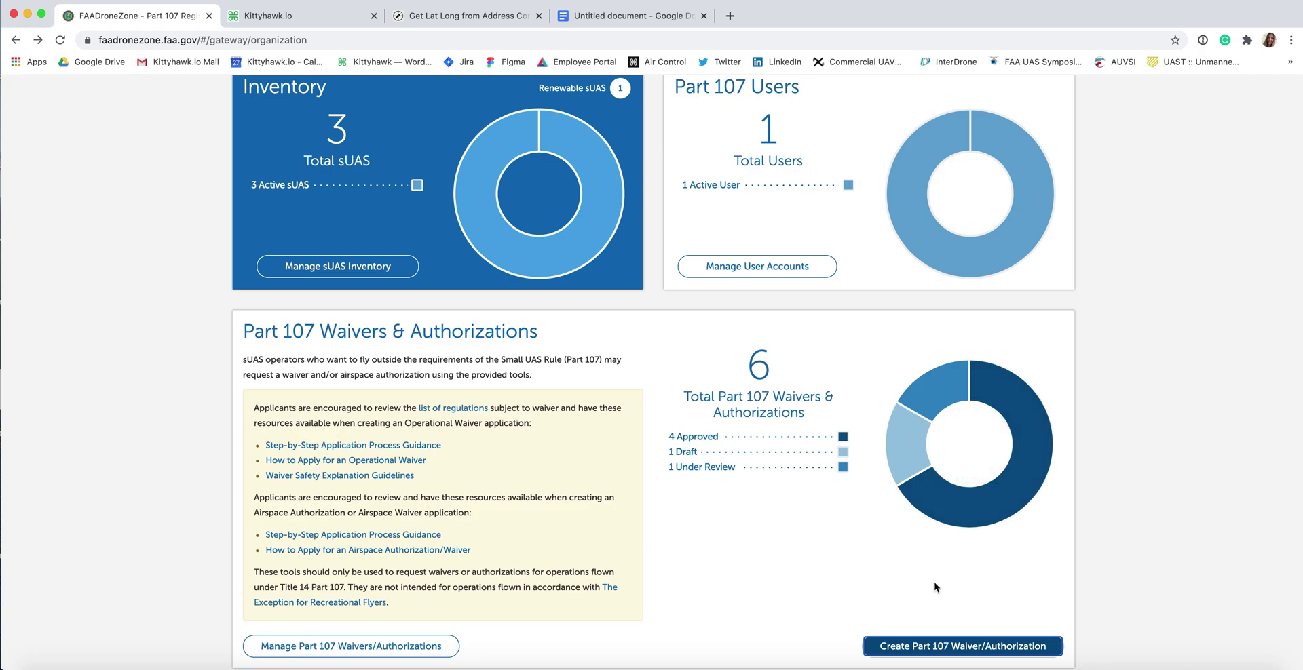
Step: Open the New Part 107 Waiver/Authorization Application dialog via Create Part 107 Waiver/Authorization
left_click(910, 647)
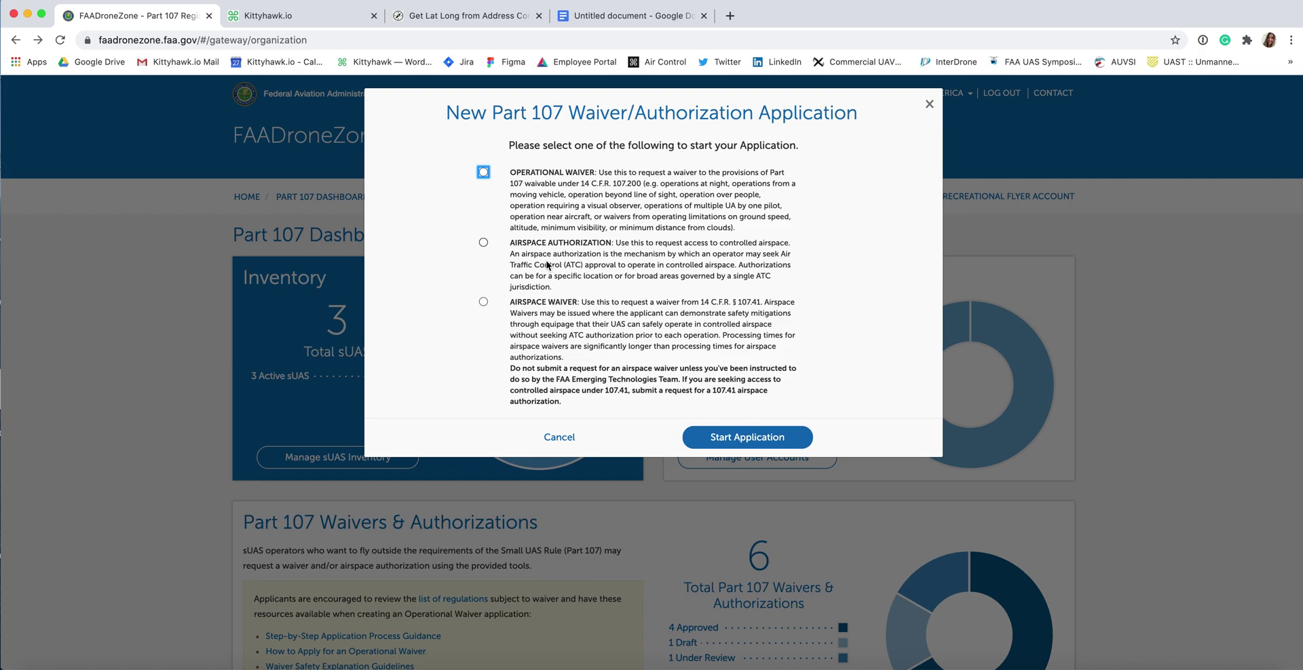
Step: Start an Airspace Authorization application, then check Kittyhawk's 200 ft CLM facility map altitude
left_click(483, 243)
left_click(764, 441)
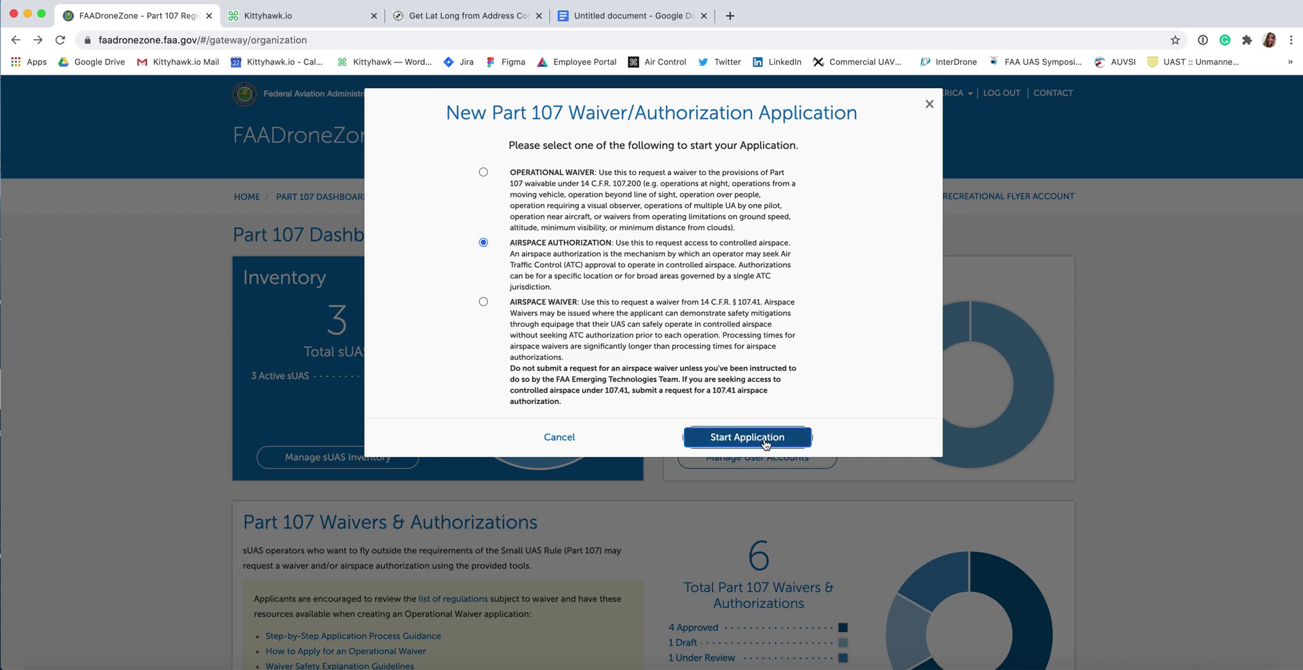
scroll(341, 334, "down", 1)
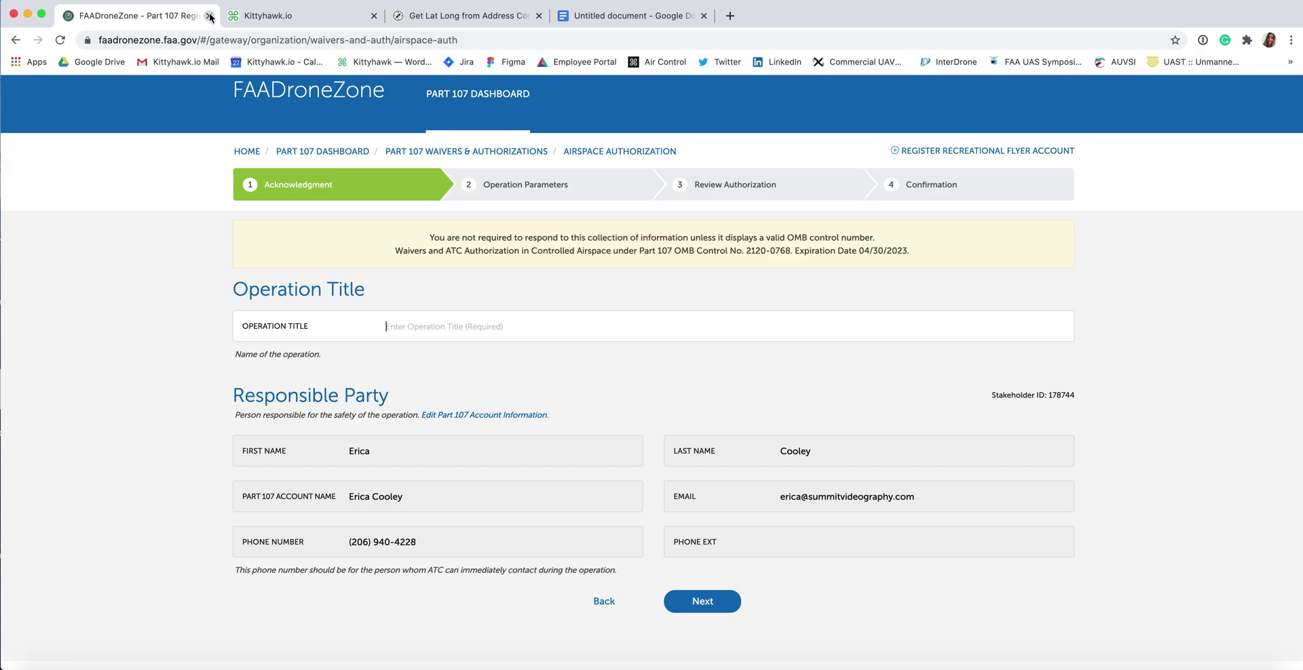
left_click(315, 21)
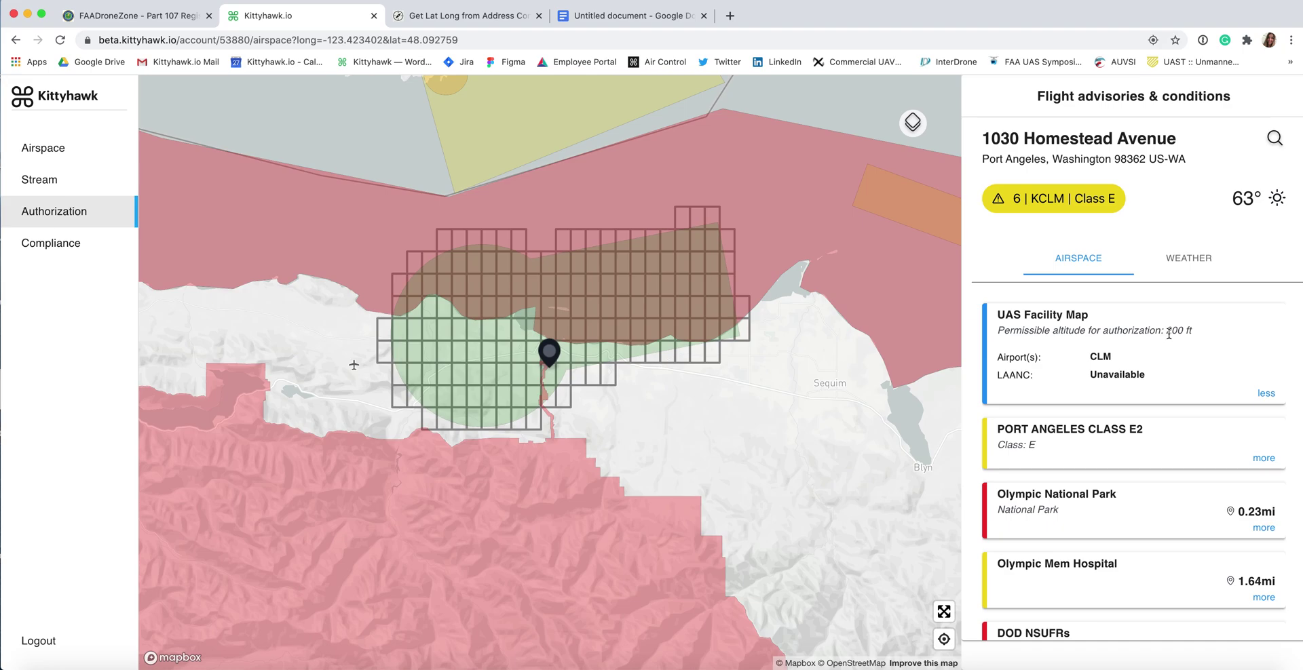
Step: Title the operation 'KCLM Airspace Authorization for Inspections in Port Angeles' on the authorization form
key("ctrl+shift+Tab")
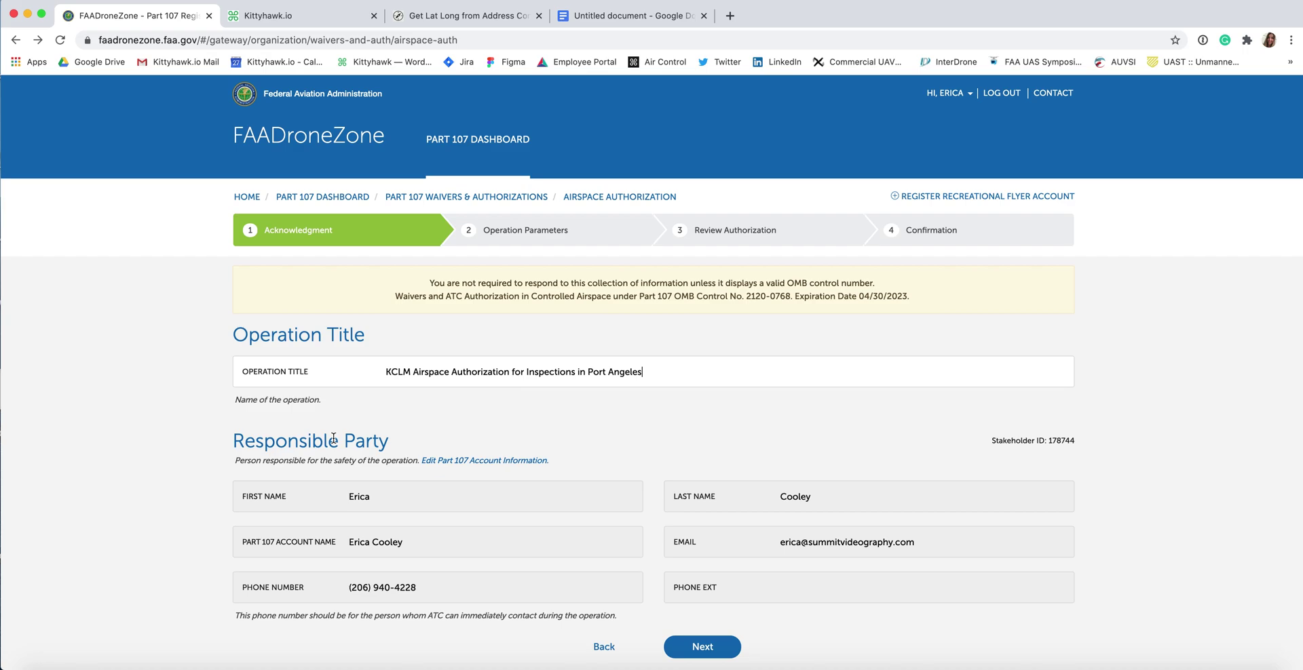
left_click(946, 93)
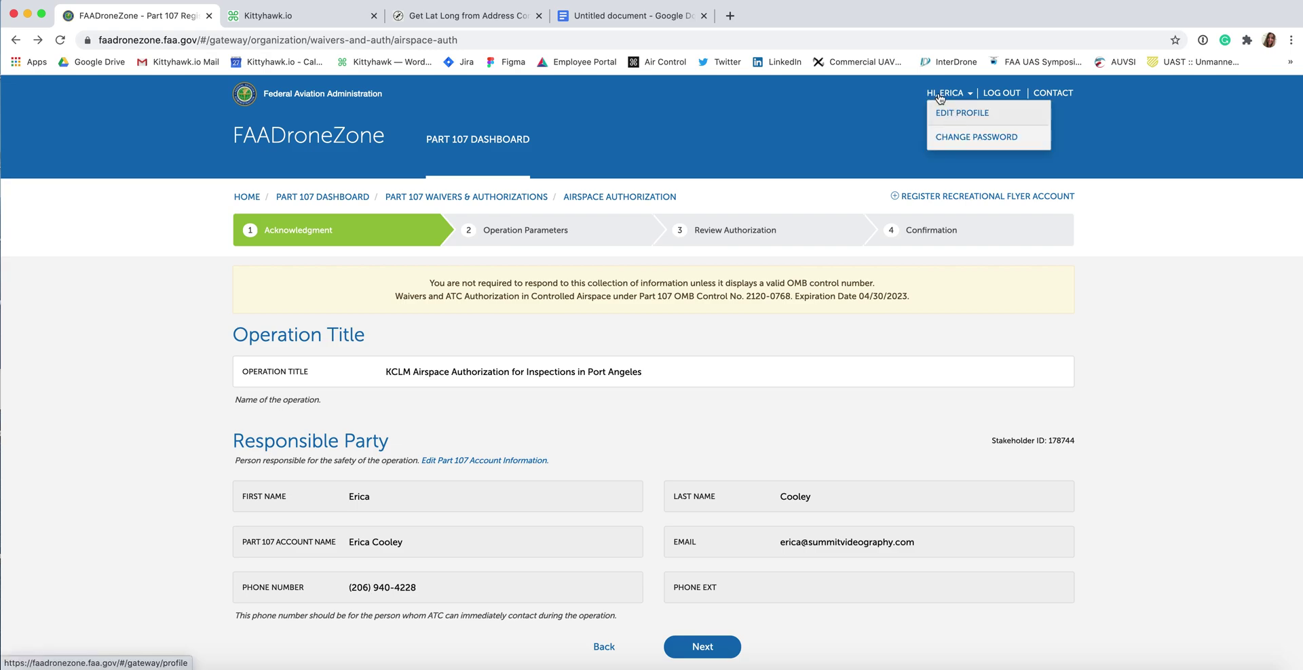
left_click(944, 95)
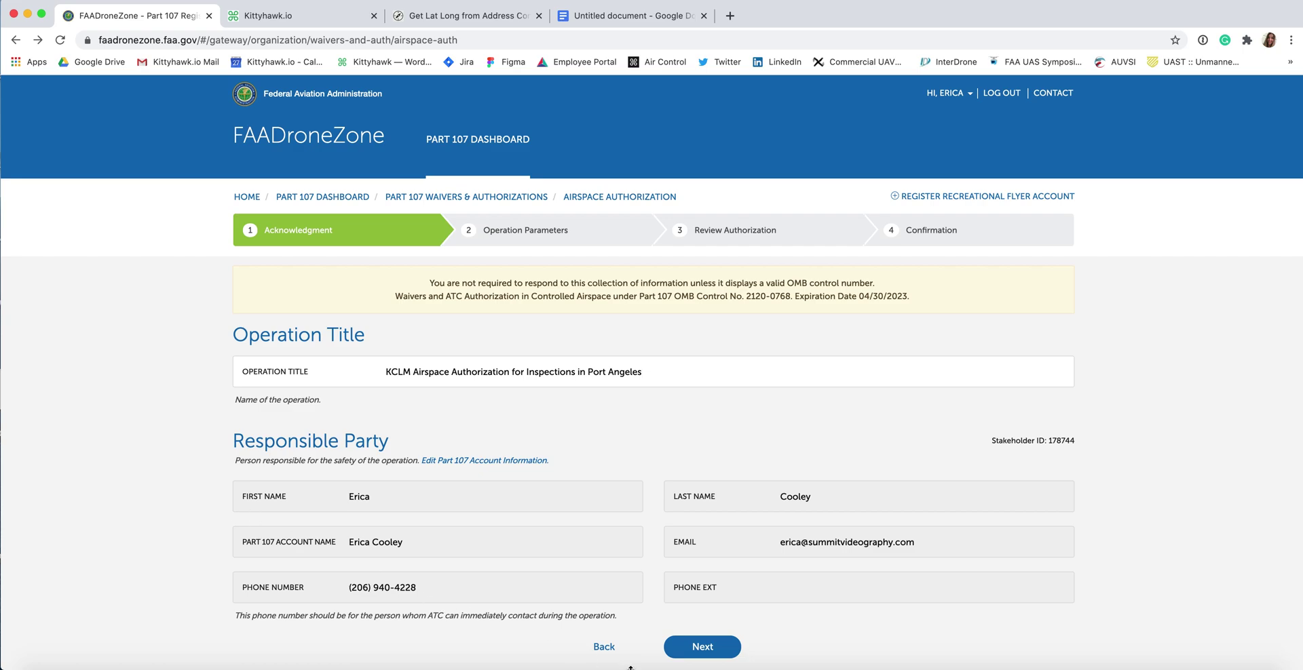
Step: Set the operation to run from August 1, 2020 to August 1, 2021
left_click(700, 655)
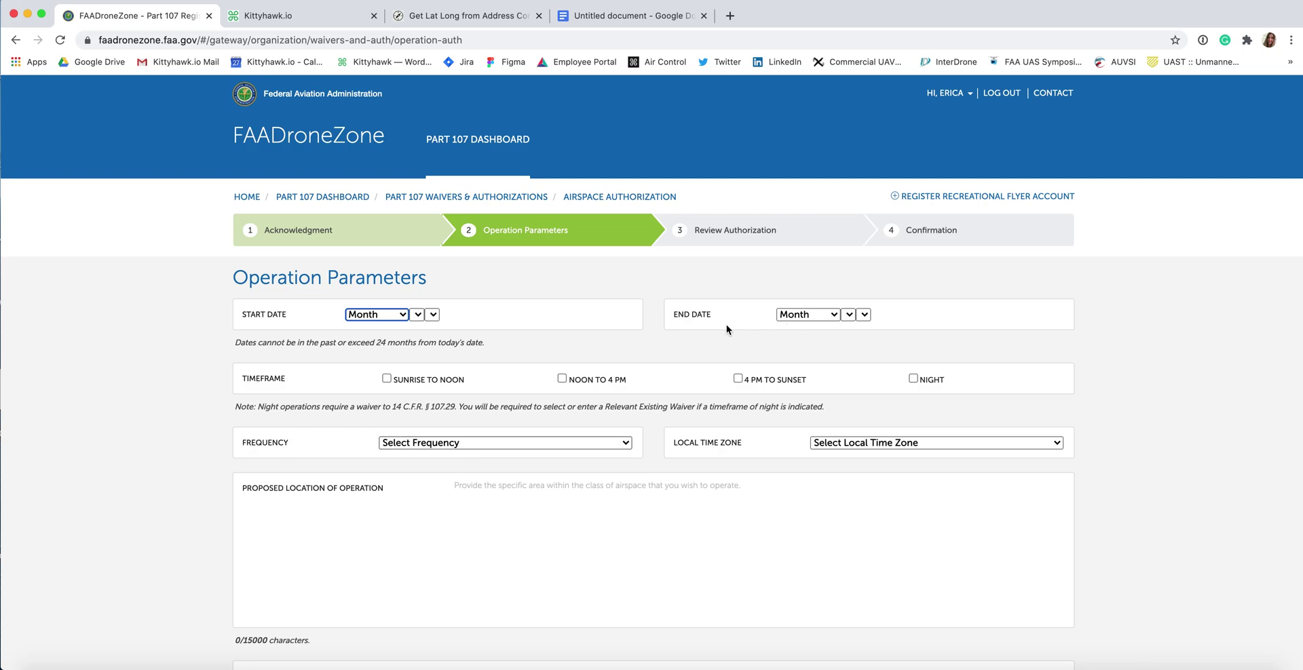
left_click(389, 315)
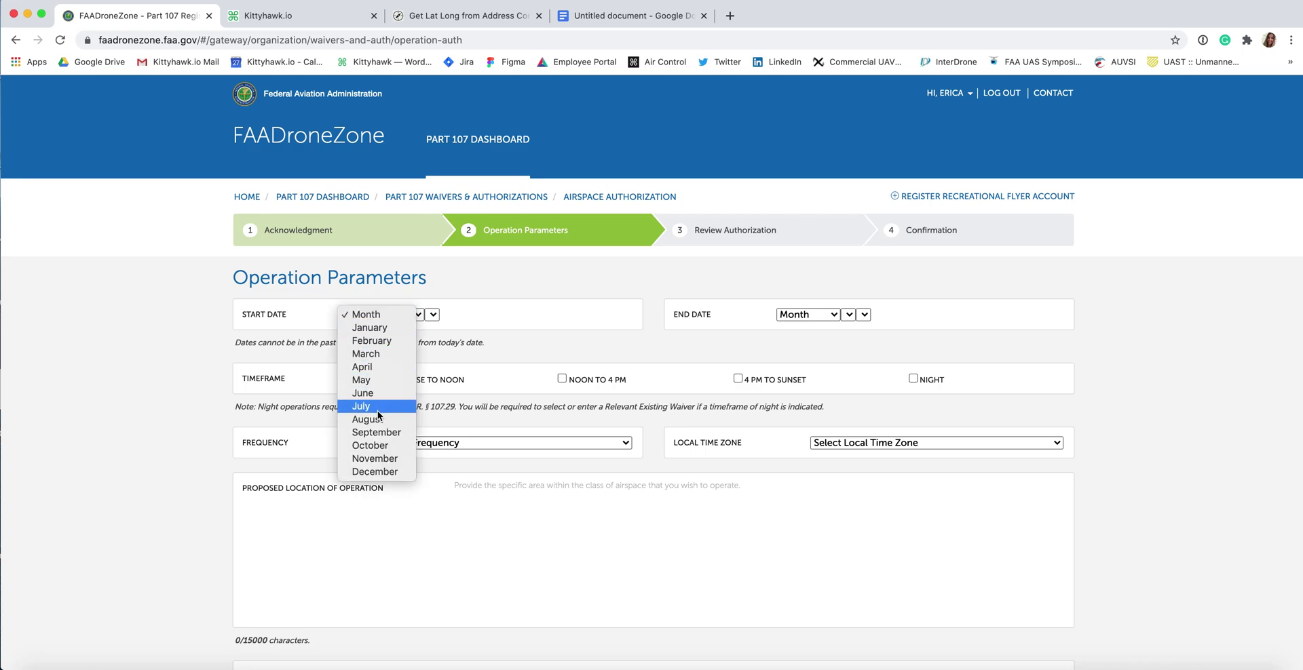
left_click(378, 421)
left_click(414, 315)
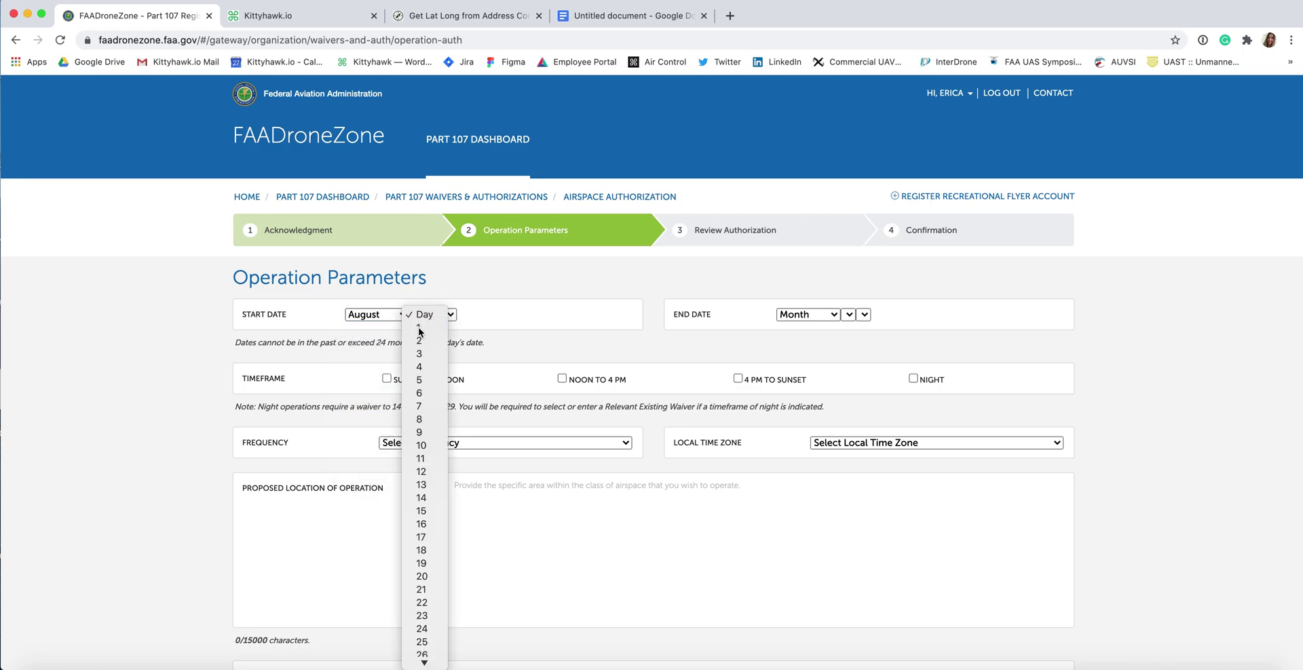
left_click(421, 329)
left_click(457, 314)
left_click(454, 327)
left_click(807, 315)
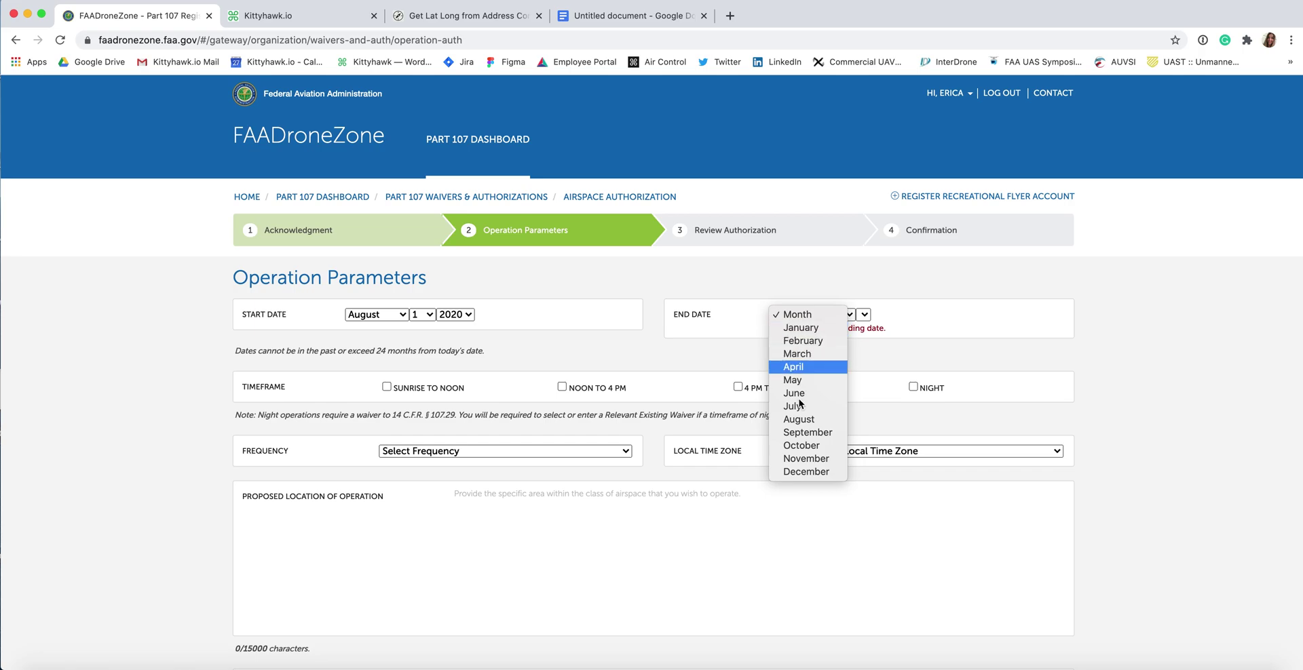
left_click(791, 420)
left_click(856, 315)
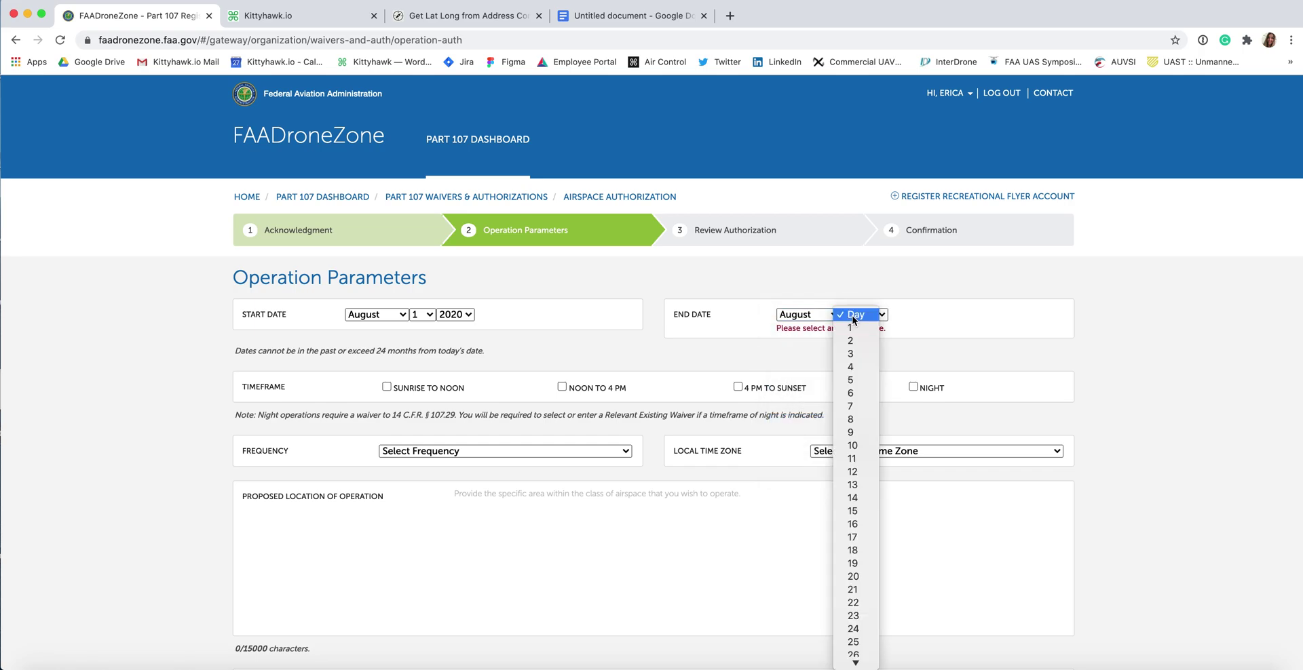
left_click(853, 329)
left_click(884, 315)
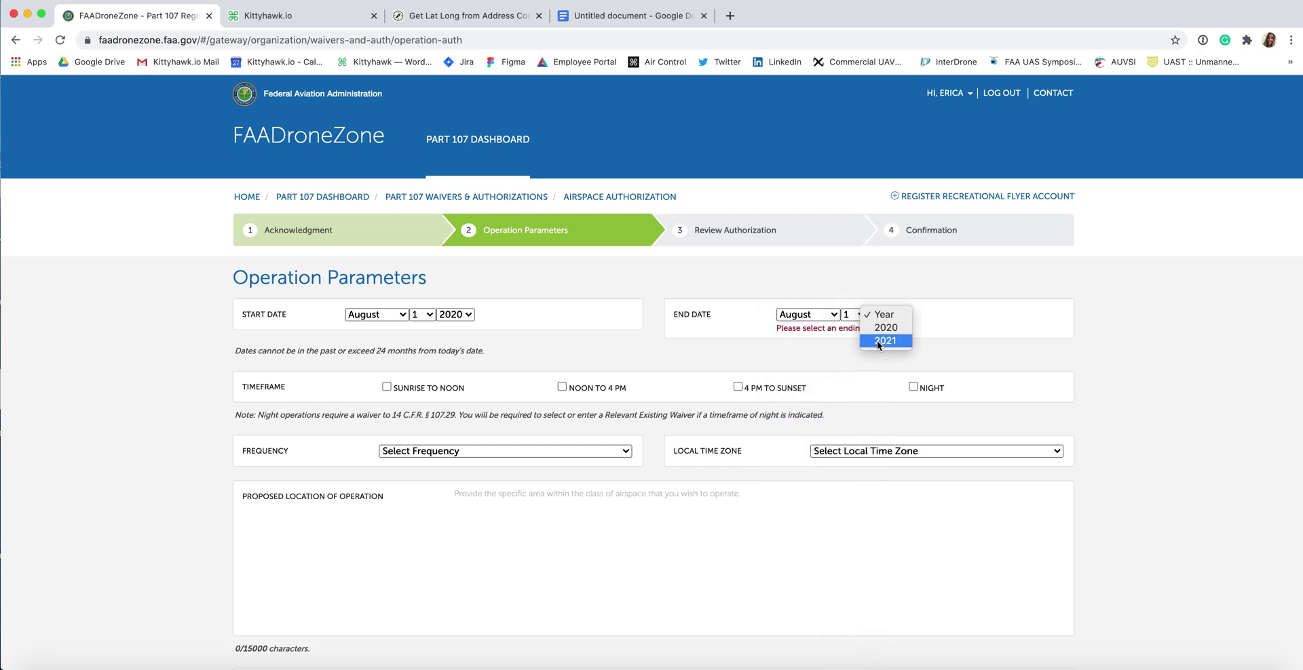
left_click(877, 341)
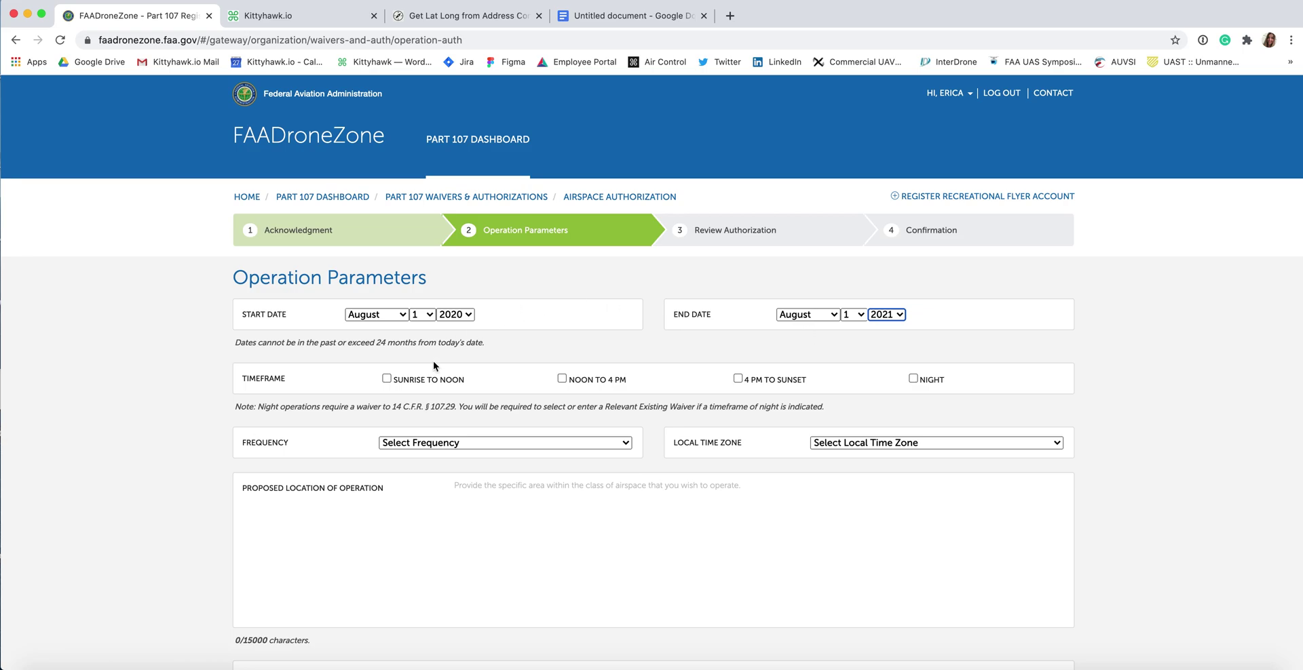
Step: Allow the Sunrise to Noon, Noon to 4 PM and 4 PM to Sunset timeframes
left_click(387, 378)
left_click(561, 379)
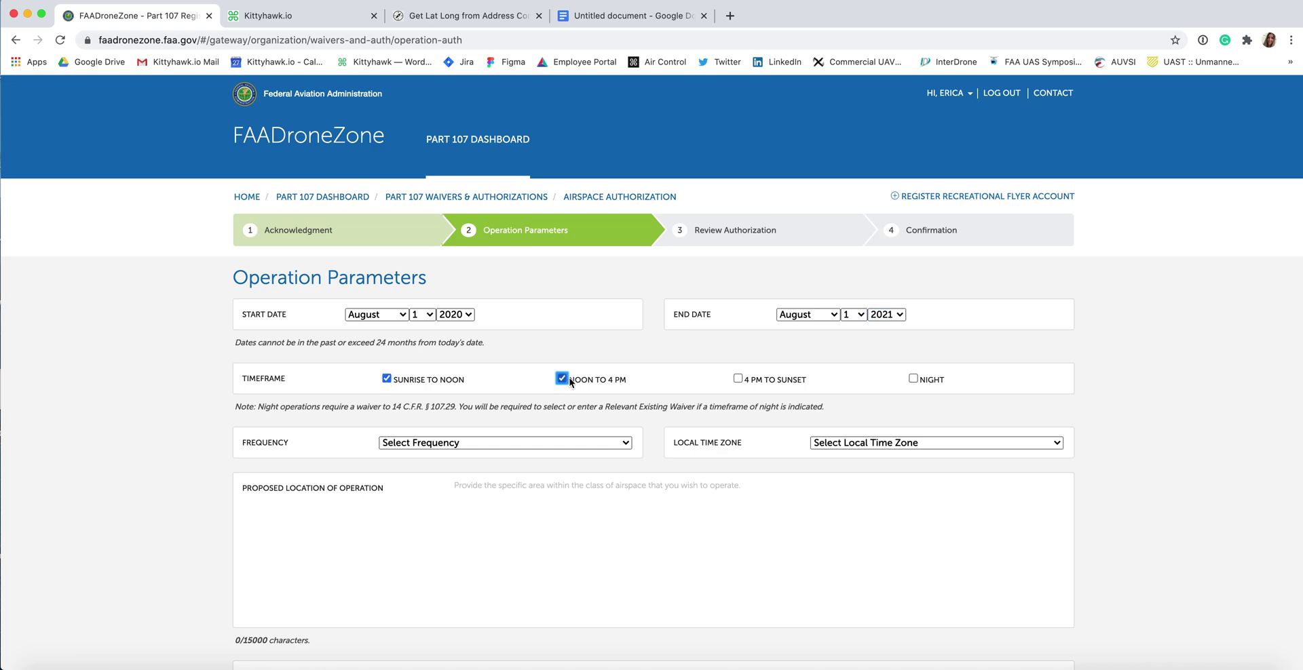
left_click(738, 379)
Step: Choose Monthly frequency and the Pacific Standard Time (PST) [UTC-8] local time zone
left_click(495, 443)
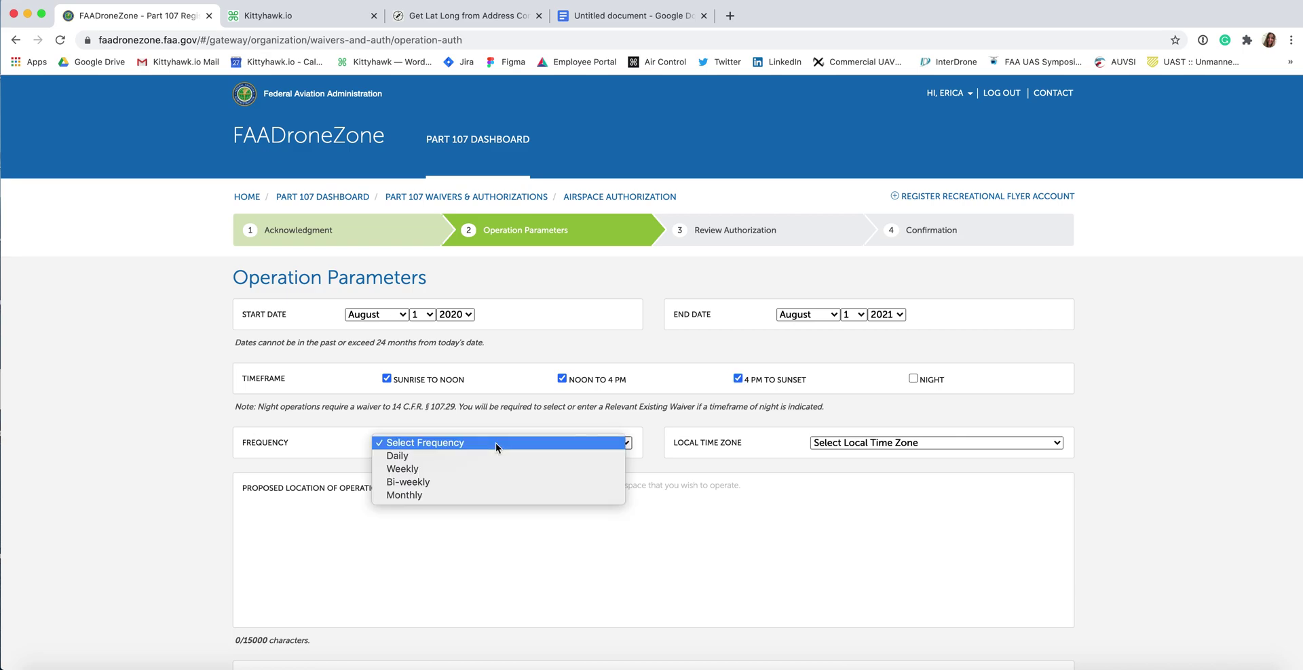
left_click(492, 494)
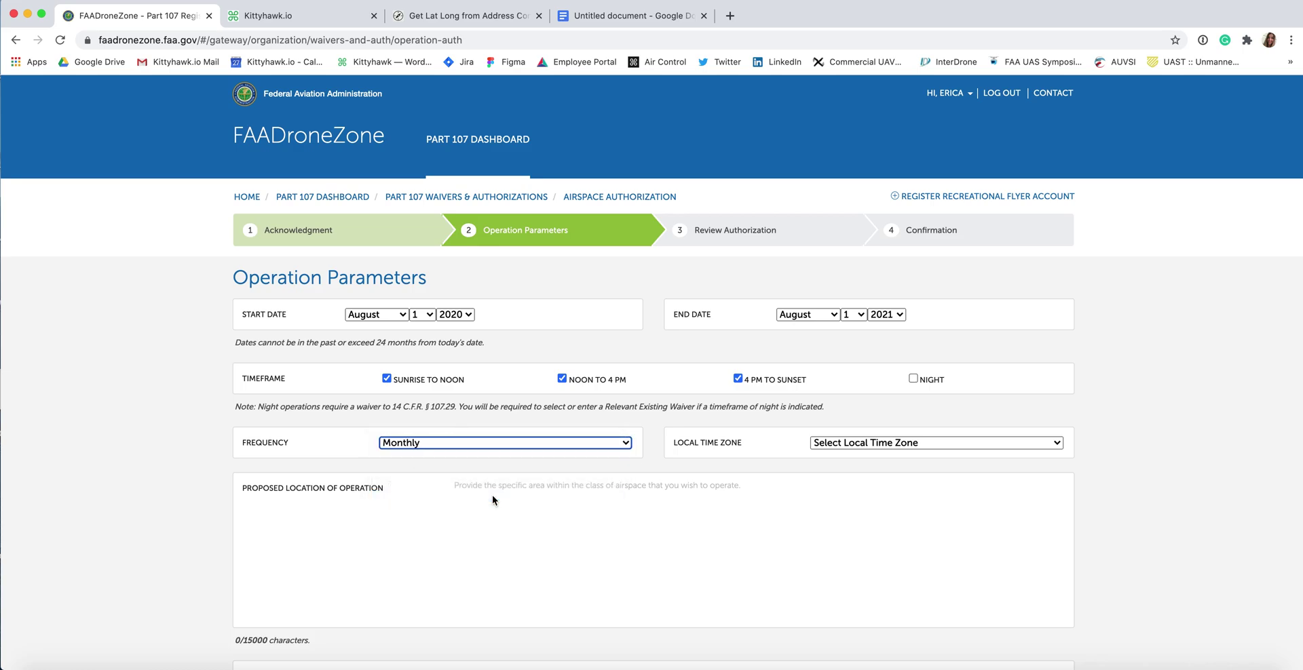
left_click(875, 442)
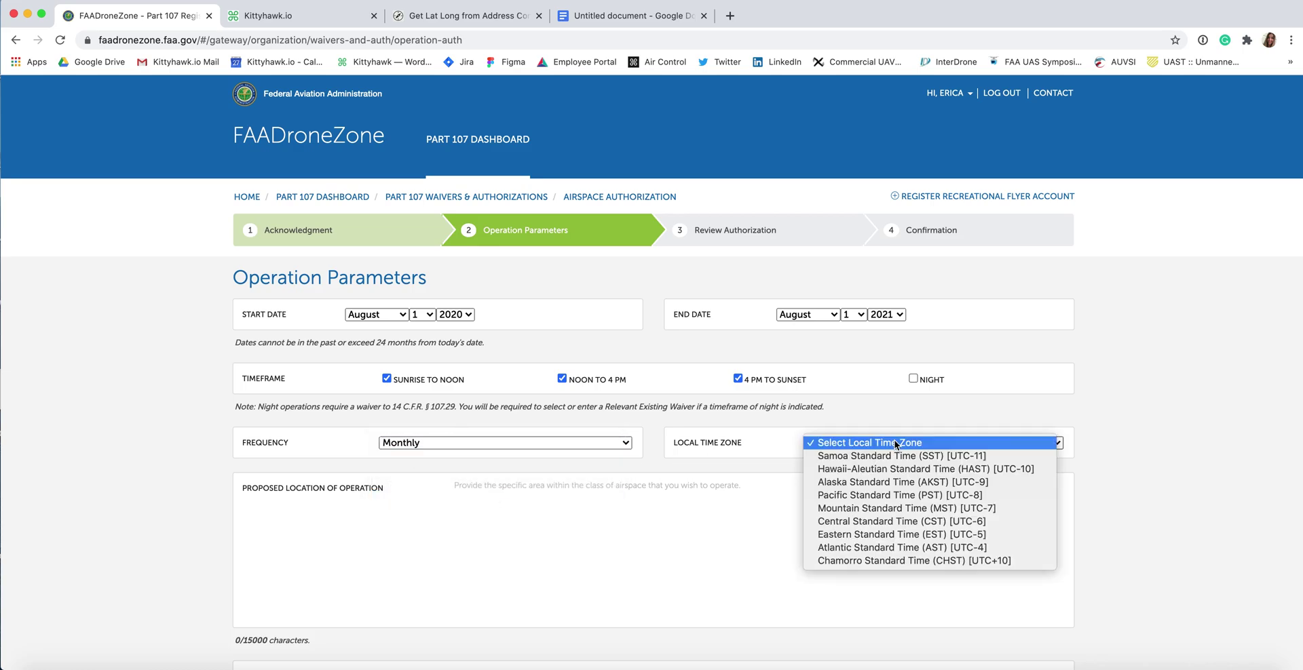
left_click(882, 497)
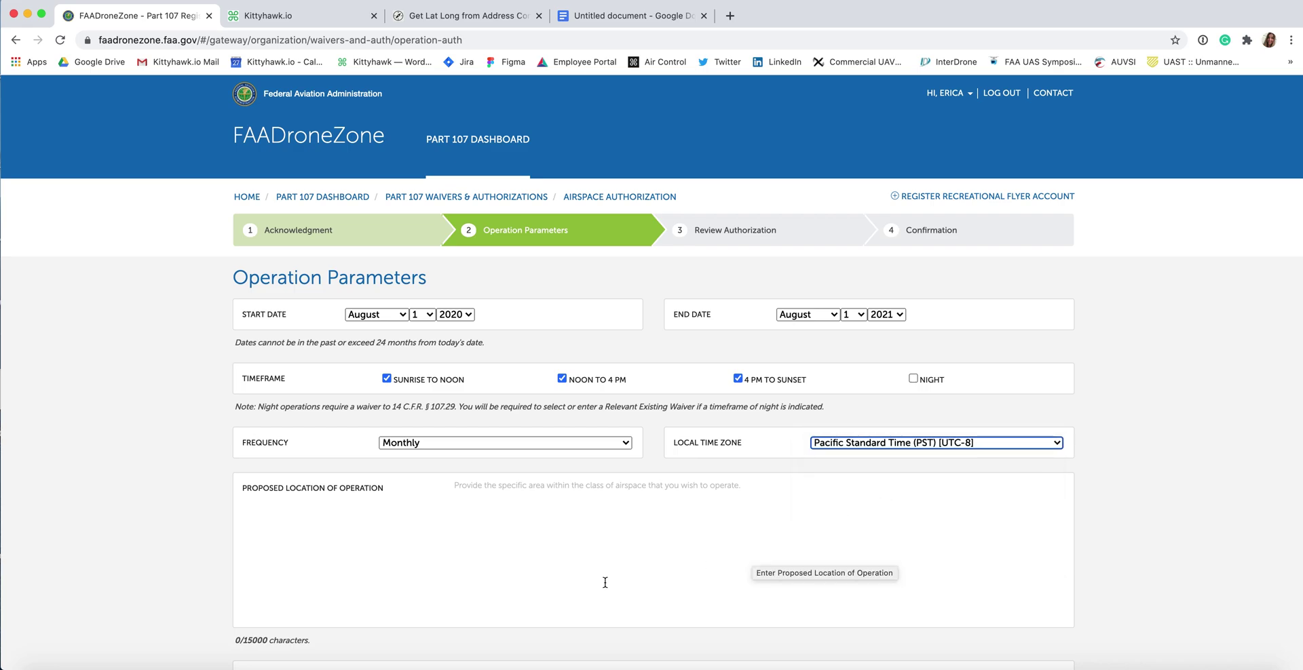
Step: Paste the 108-character monthly-inspections street-address description into Proposed Location of Operation
left_click(513, 514)
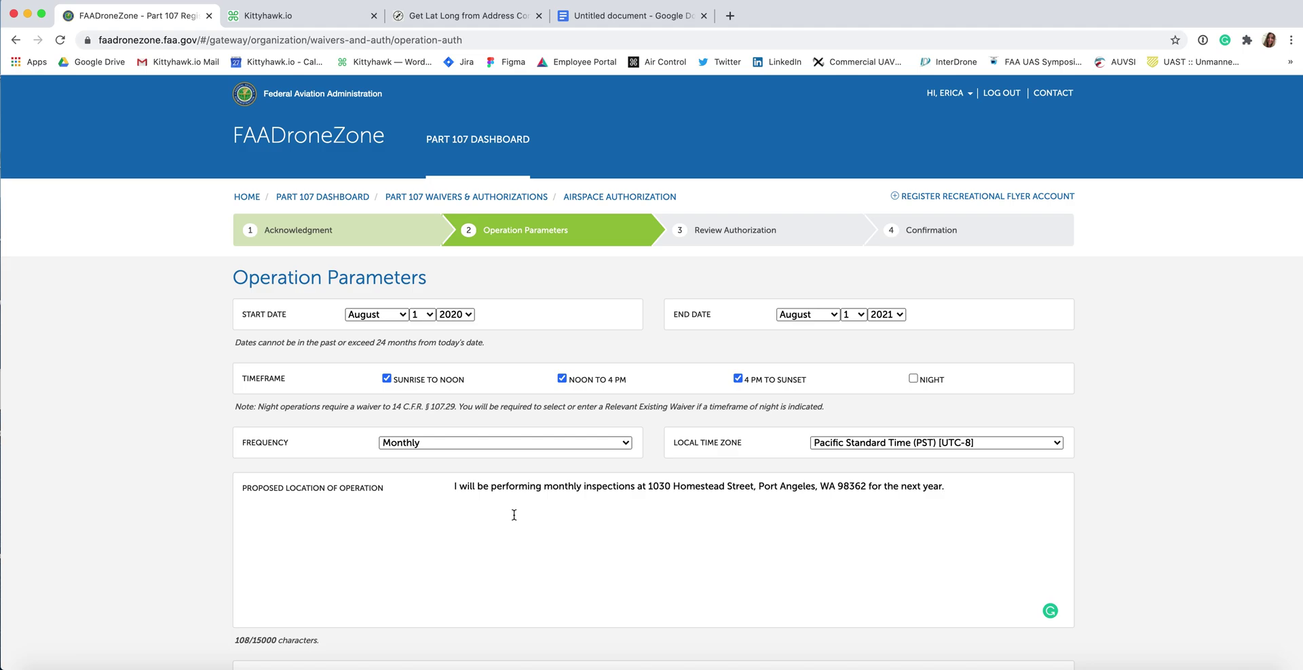
scroll(513, 514, "down", 4)
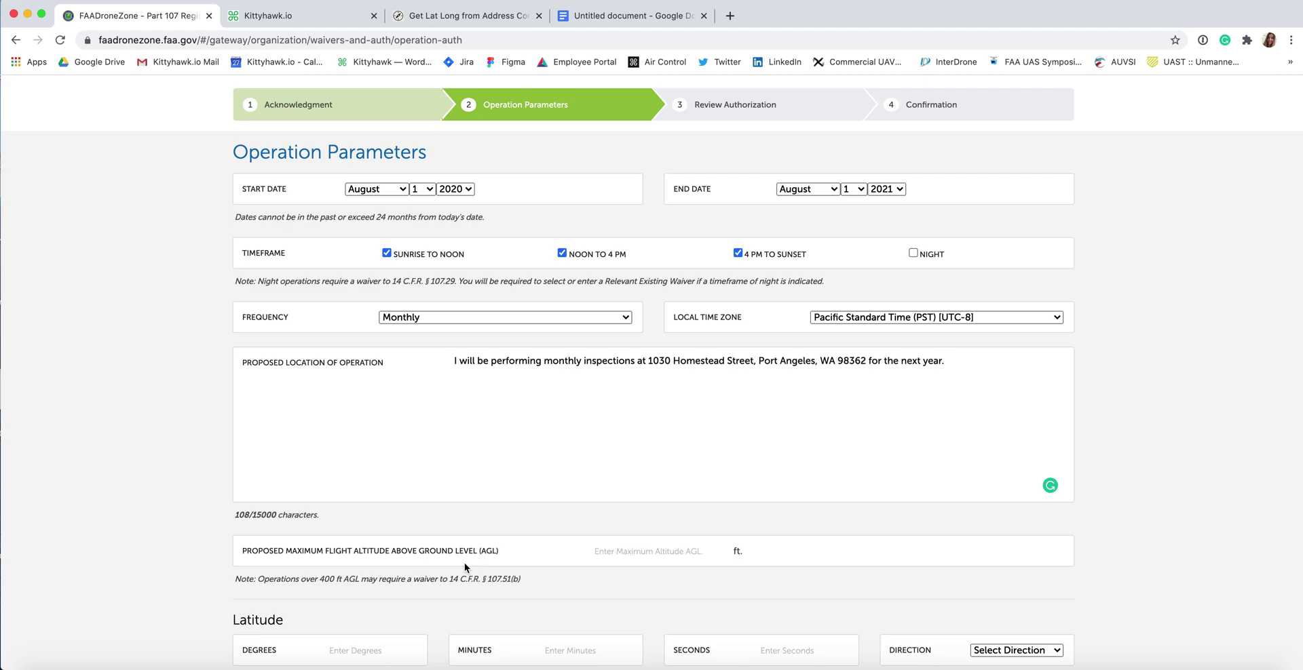
scroll(464, 563, "down", 1)
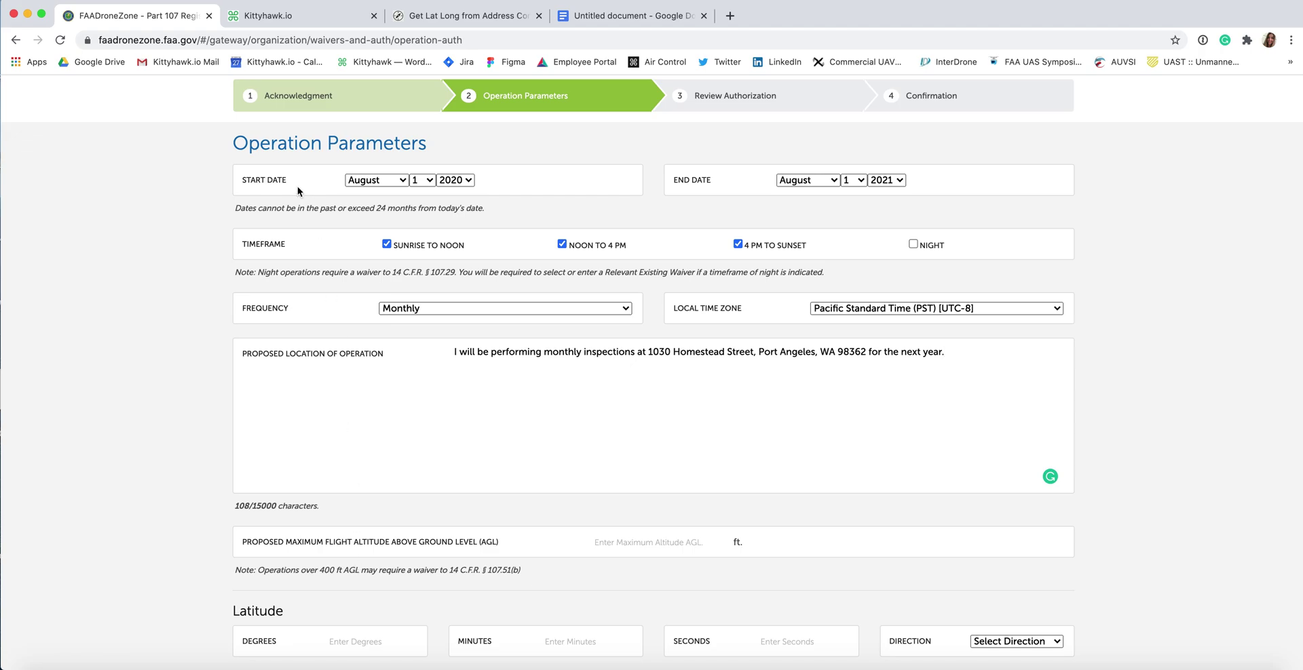
Step: Confirm Kittyhawk's 200 ft permissible altitude for CLM and enter 200 ft as maximum altitude
left_click(273, 21)
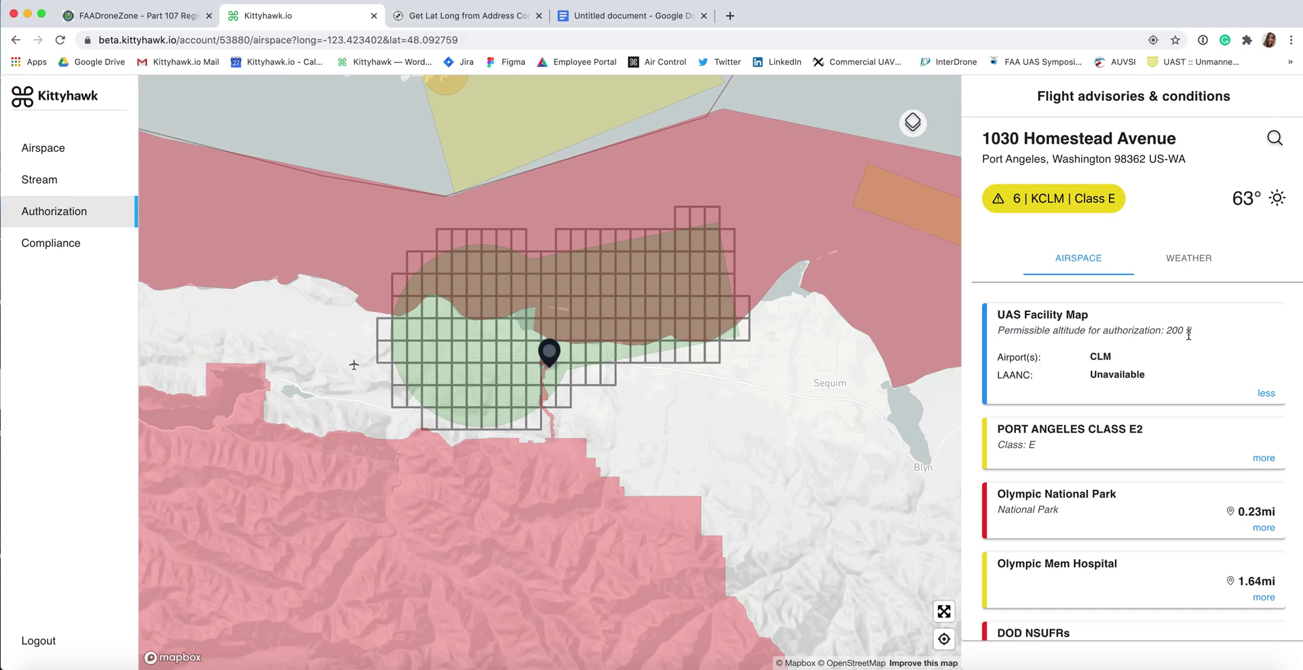
key("ctrl+shift+Tab")
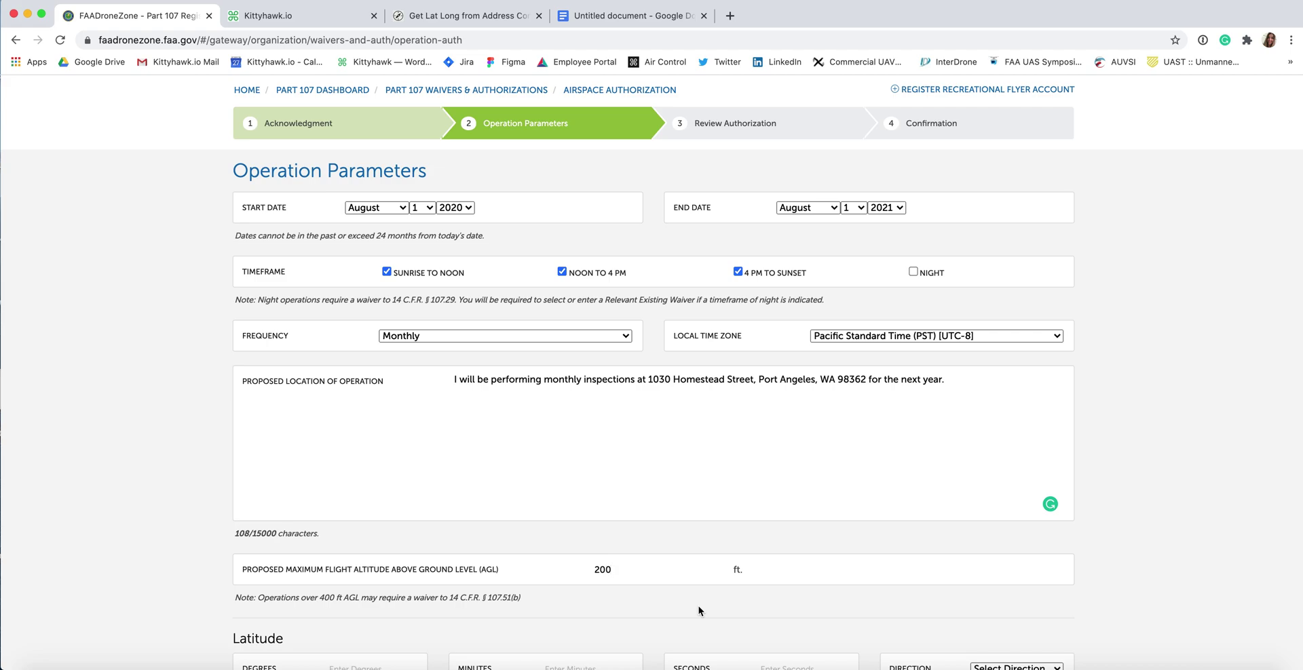
scroll(305, 401, "down", 4)
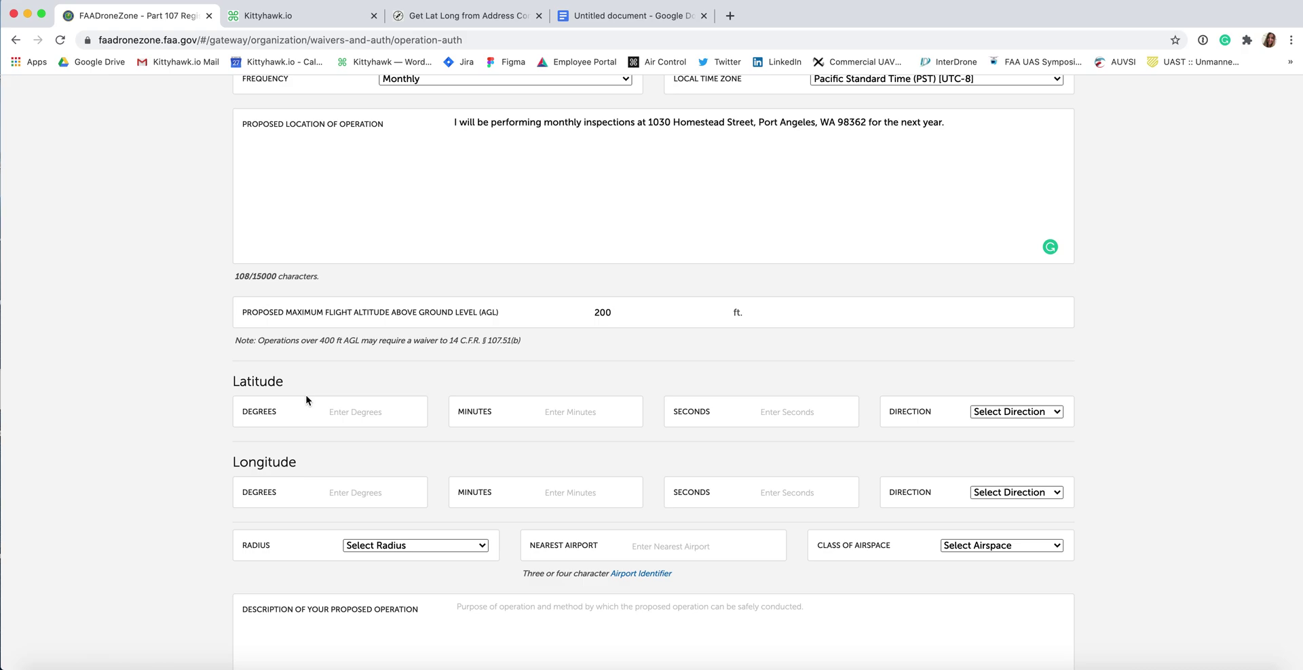
Step: Look up the site's GPS coordinates, 48° 5' 33.936'' N and 123° 25' 24.24'' W, on latlong.net
key("super+3")
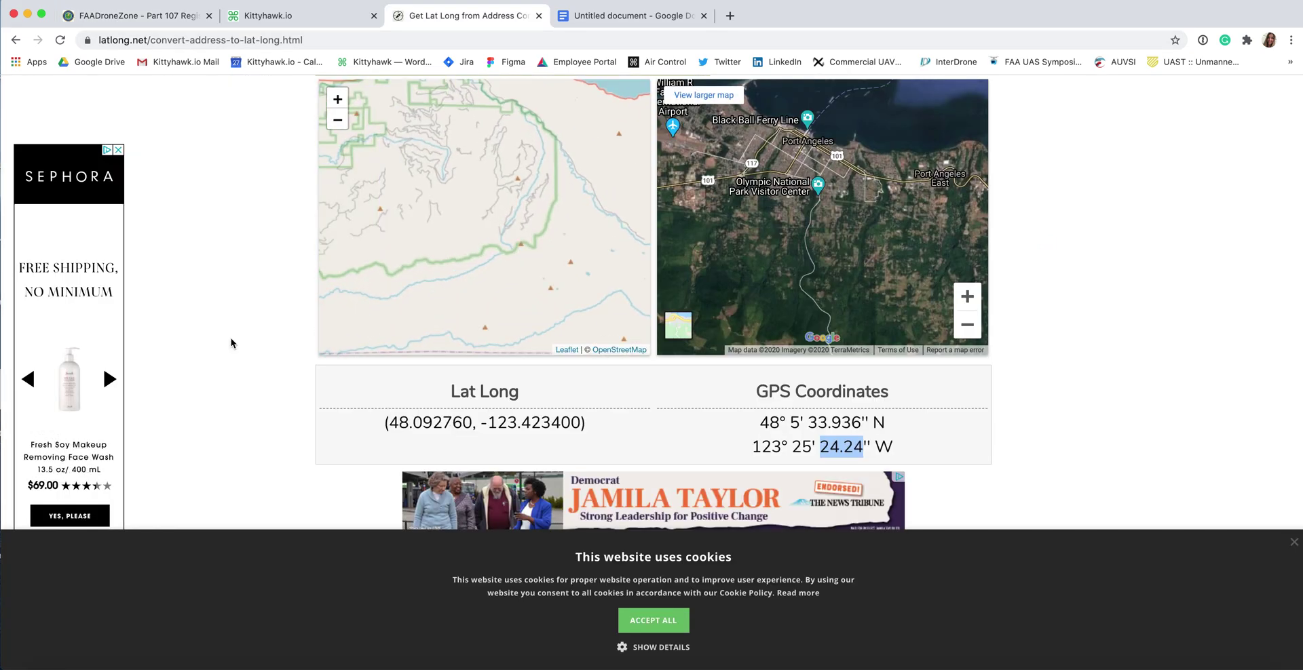
scroll(231, 342, "up", 5)
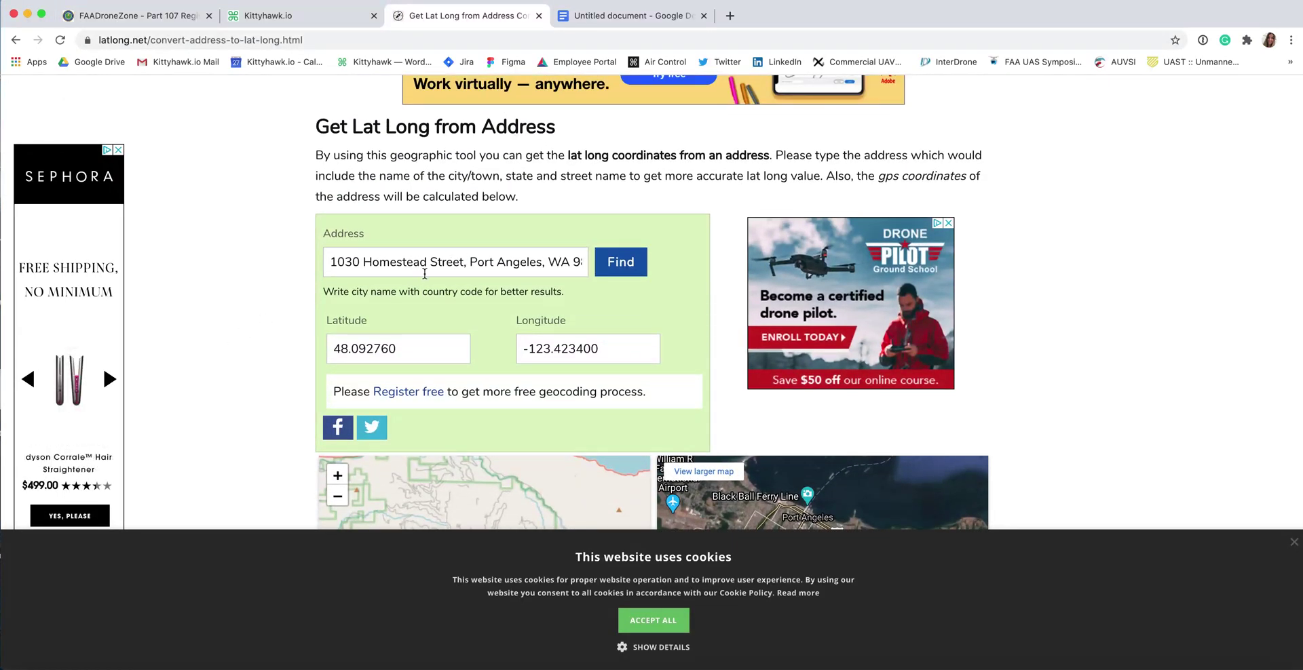
scroll(364, 323, "down", 2)
scroll(274, 303, "down", 3)
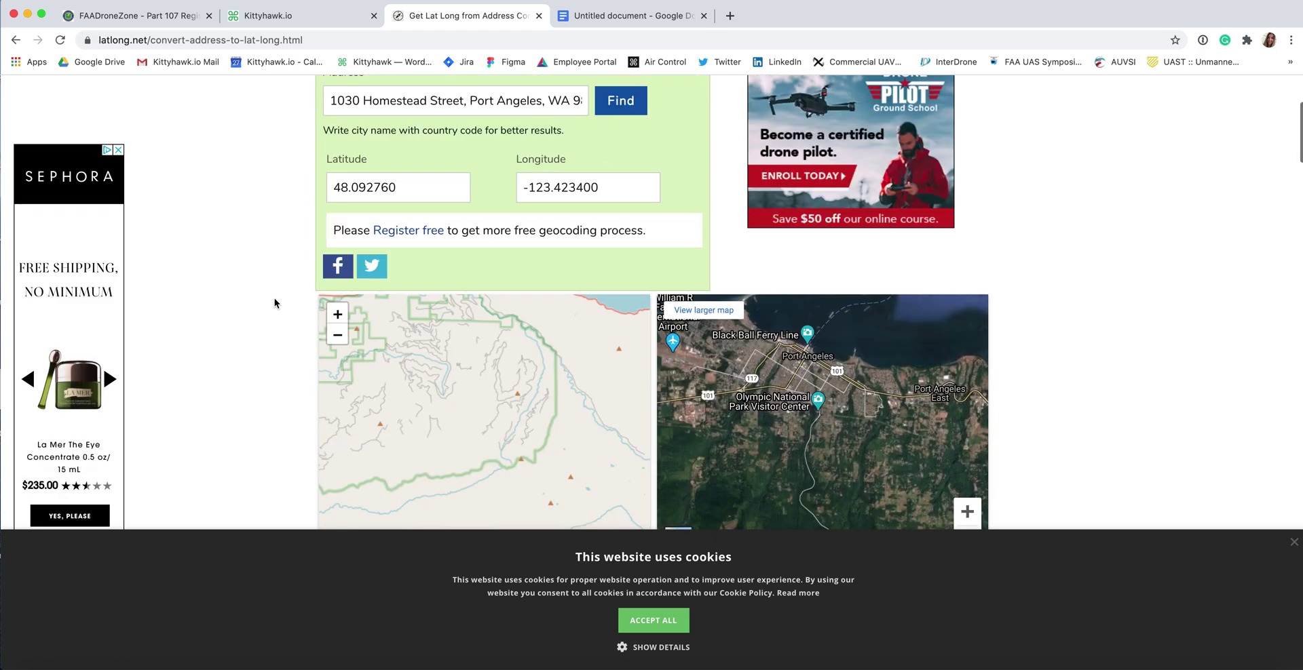
scroll(274, 298, "down", 5)
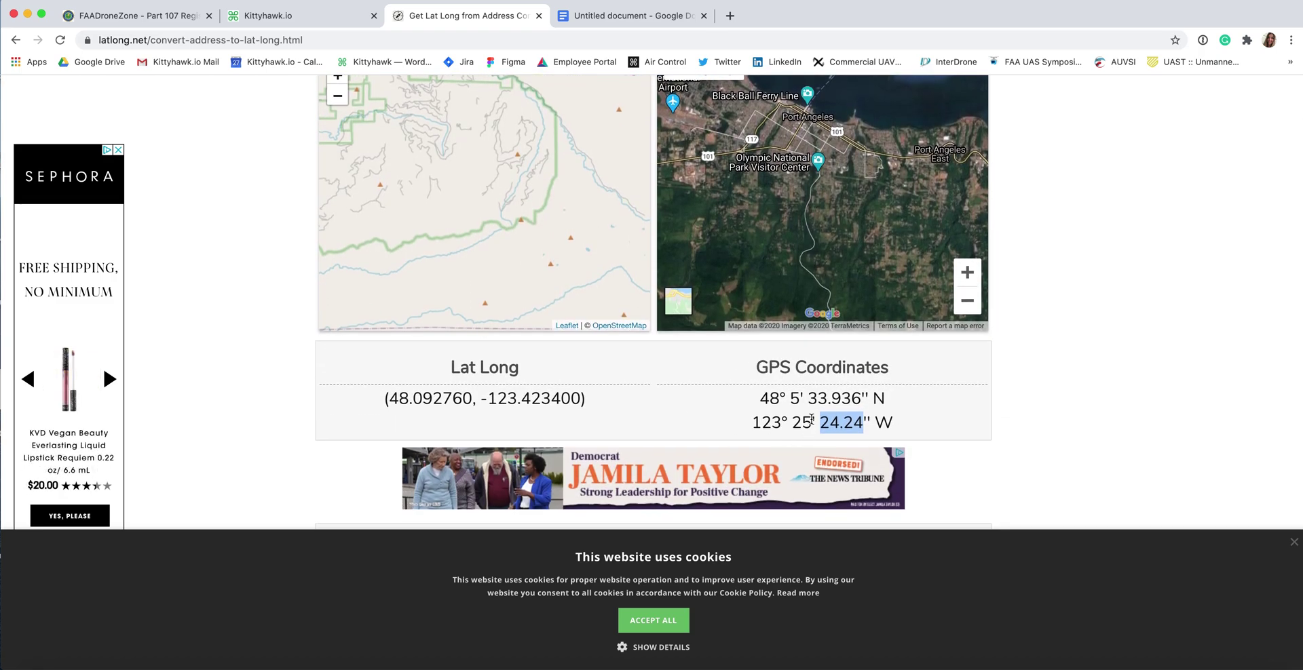
key("super+1")
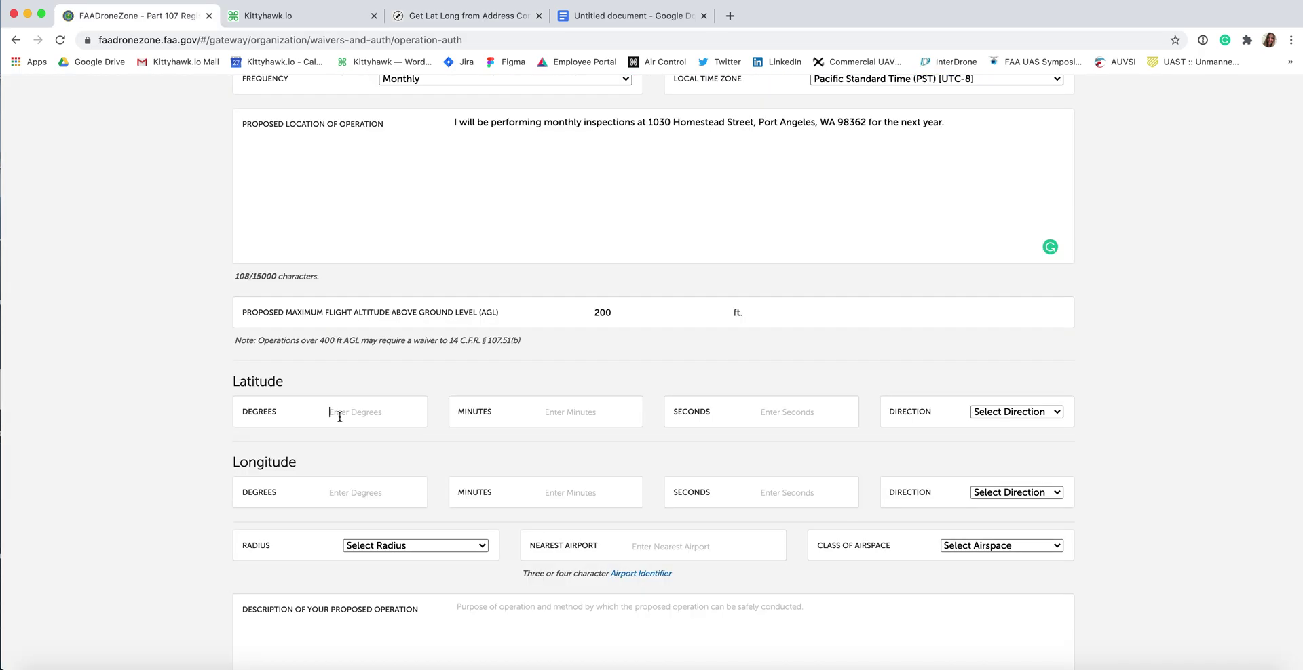
Step: Enter latitude 48° 5' 33.936" with direction N
type("48")
left_click(587, 414)
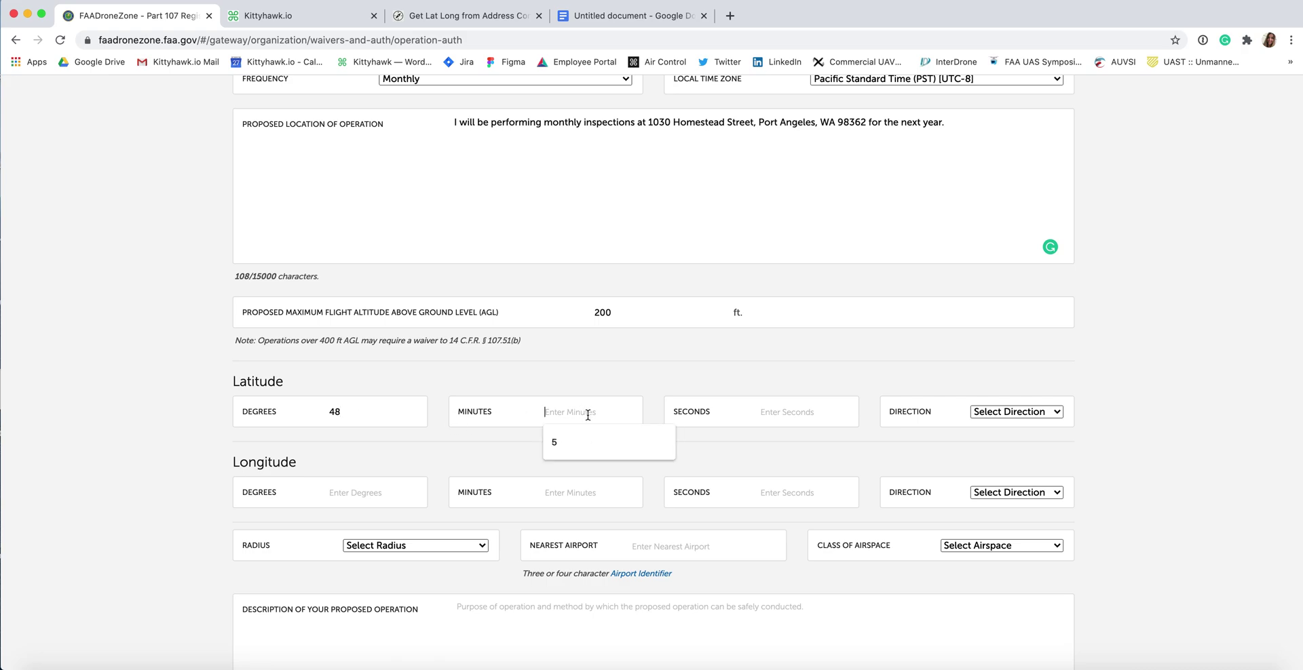
type("5")
left_click(780, 415)
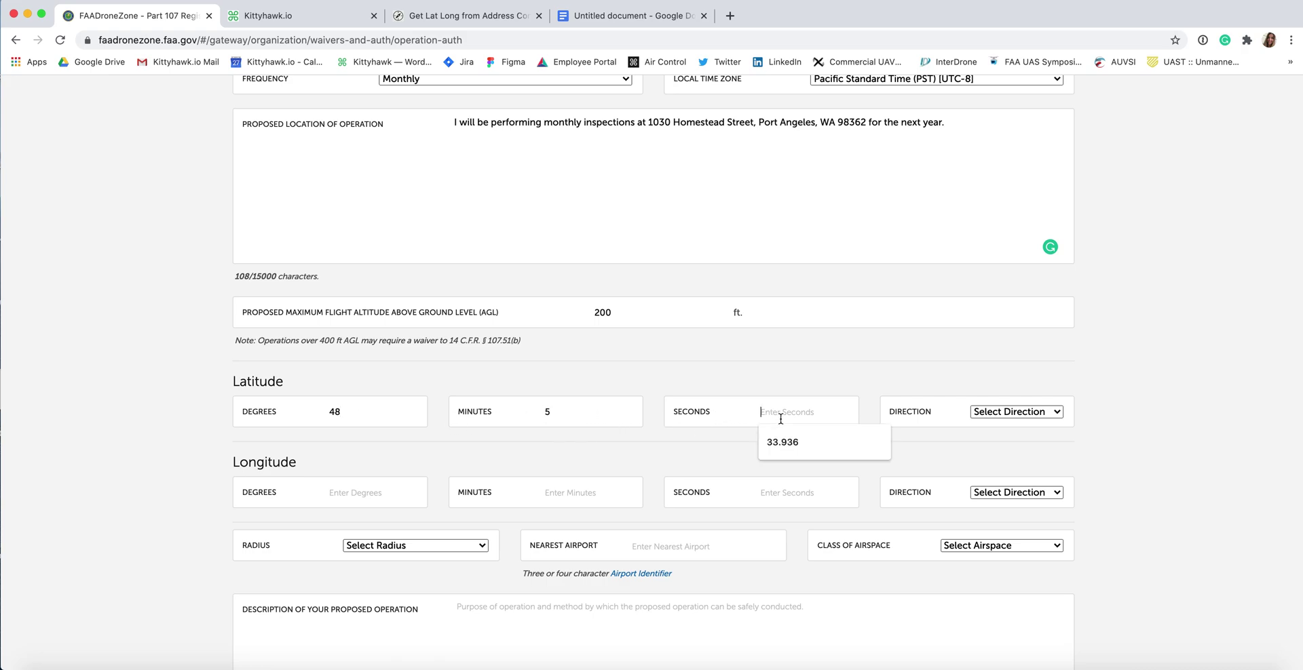
left_click(784, 442)
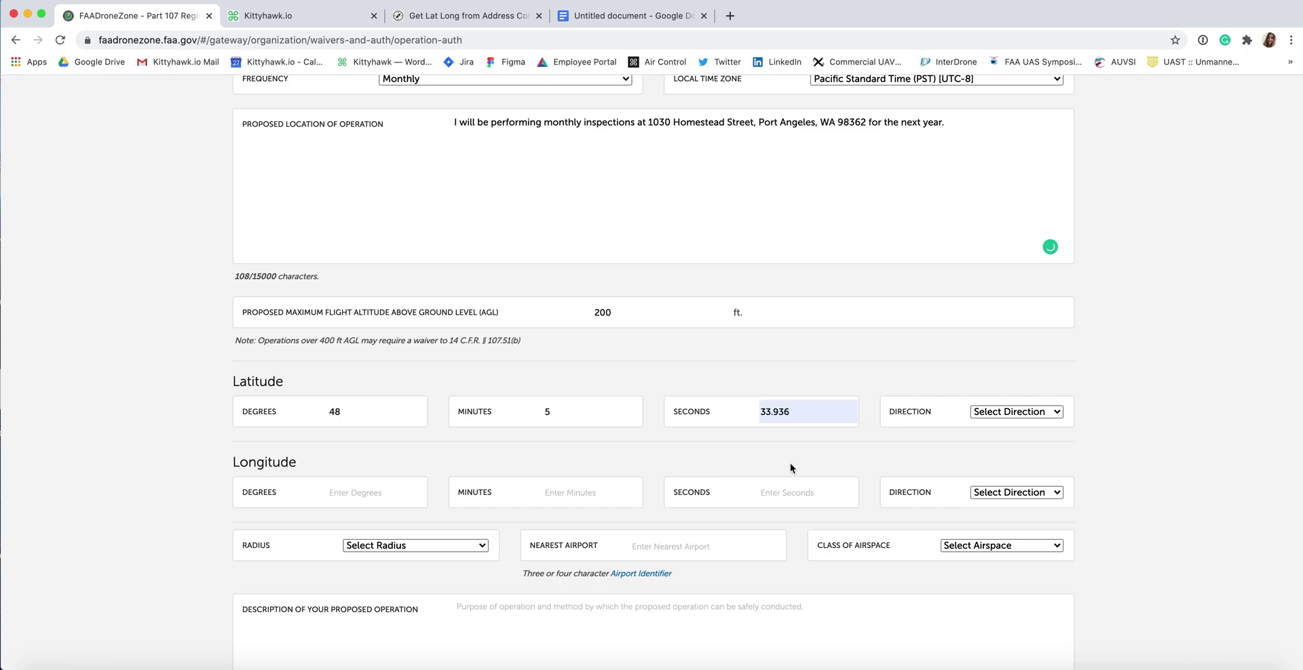
left_click(1050, 414)
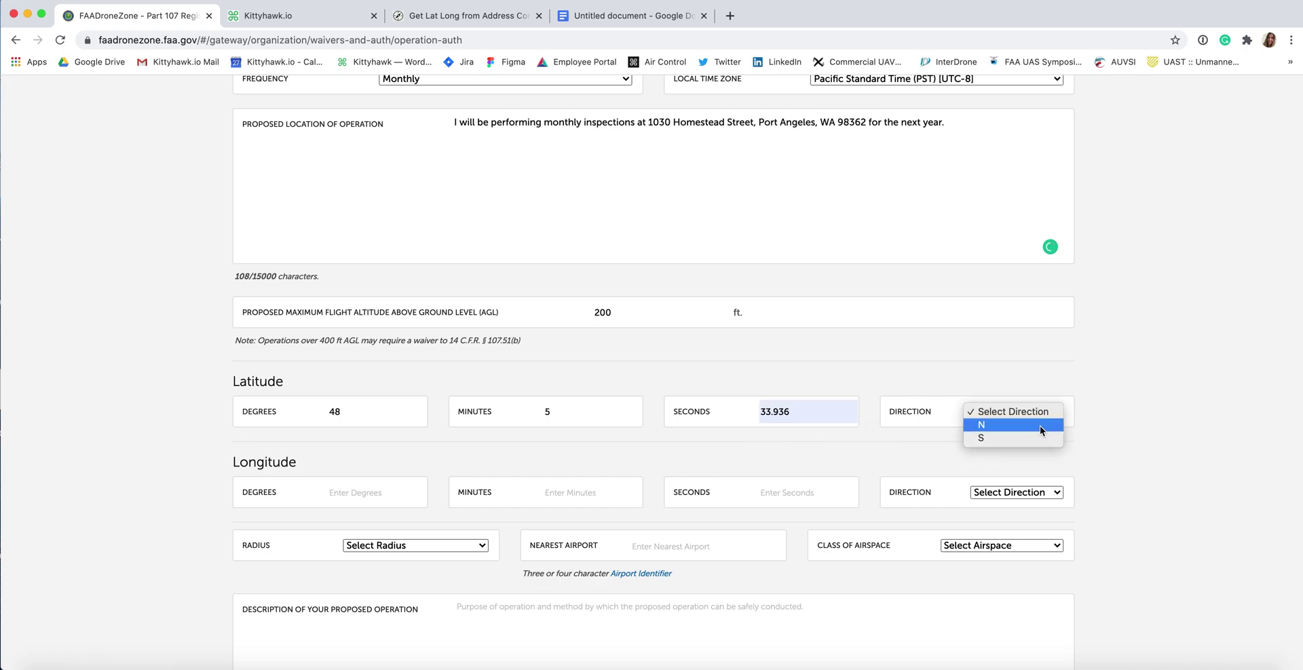
left_click(1039, 426)
Step: Enter longitude 123° 25' 24.24" with direction West
left_click(352, 493)
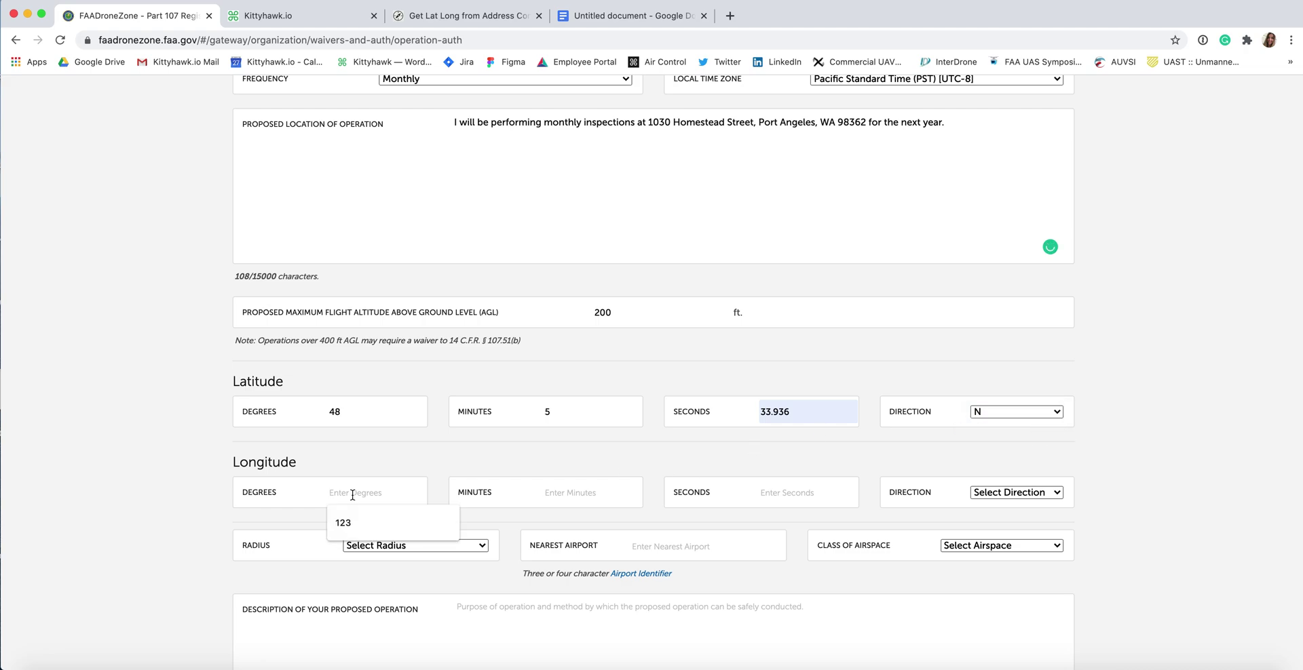
type("123")
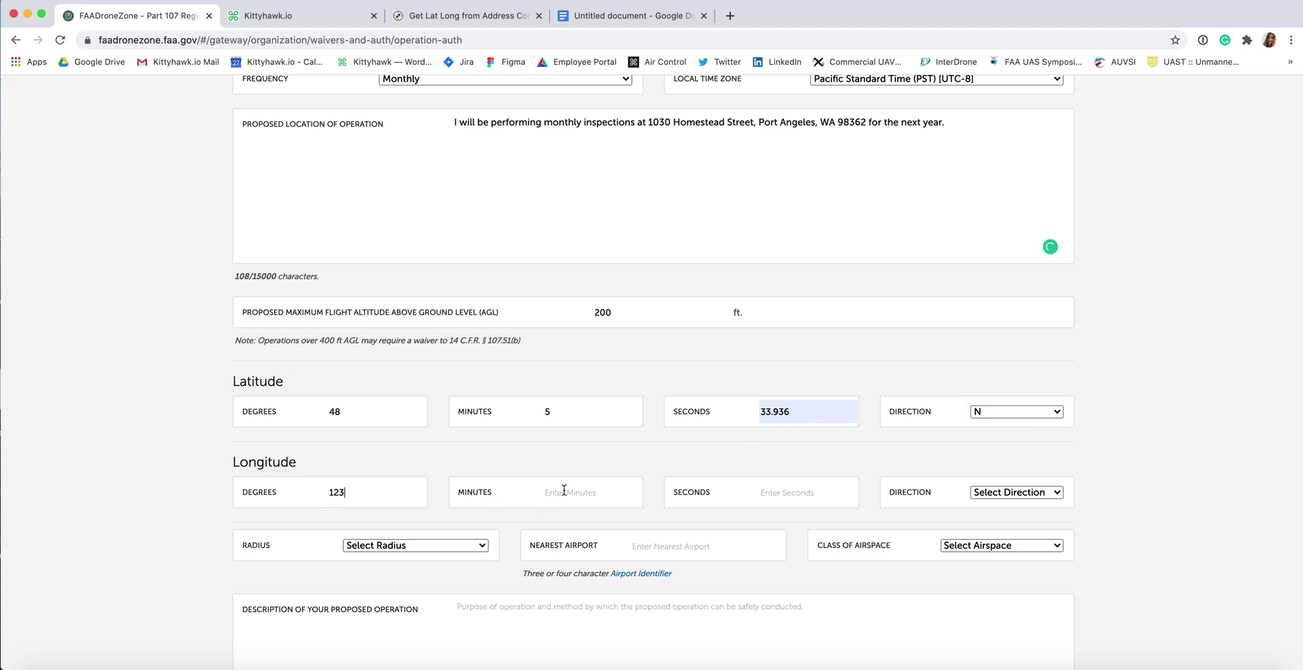
left_click(564, 490)
type("25")
left_click(785, 493)
type("24.24")
left_click(989, 492)
left_click(984, 517)
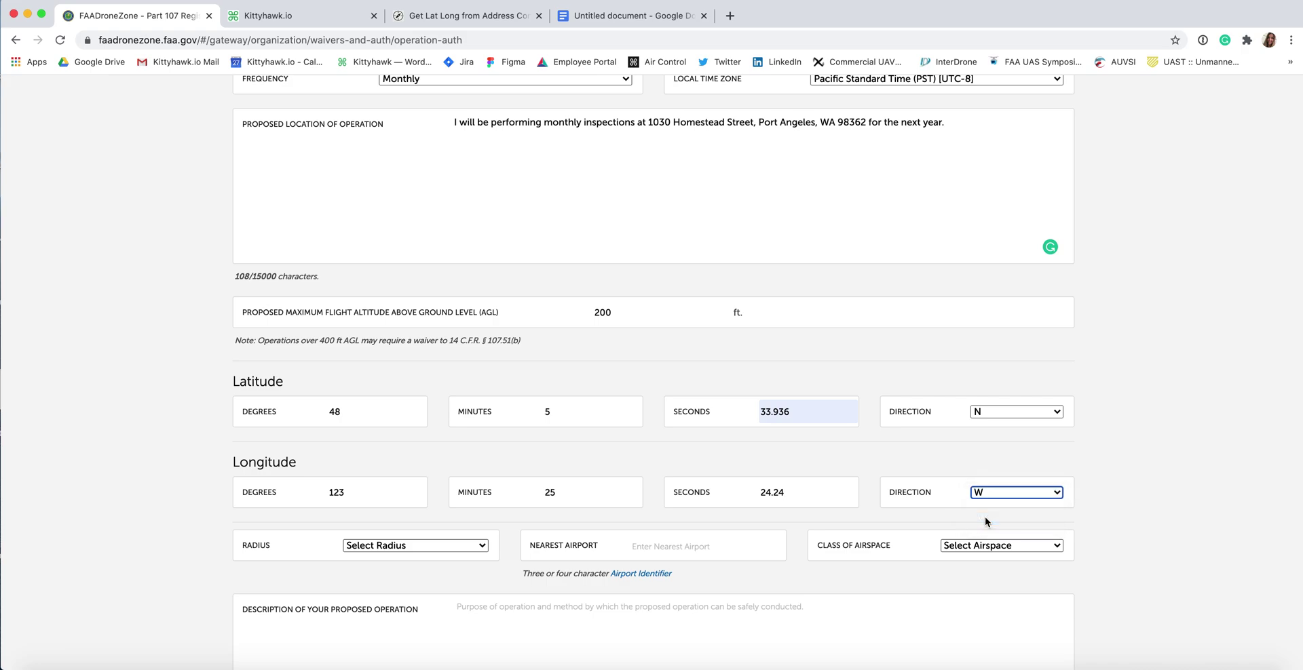
Step: Set the radius to Blanket Area / Wide Area
left_click(378, 547)
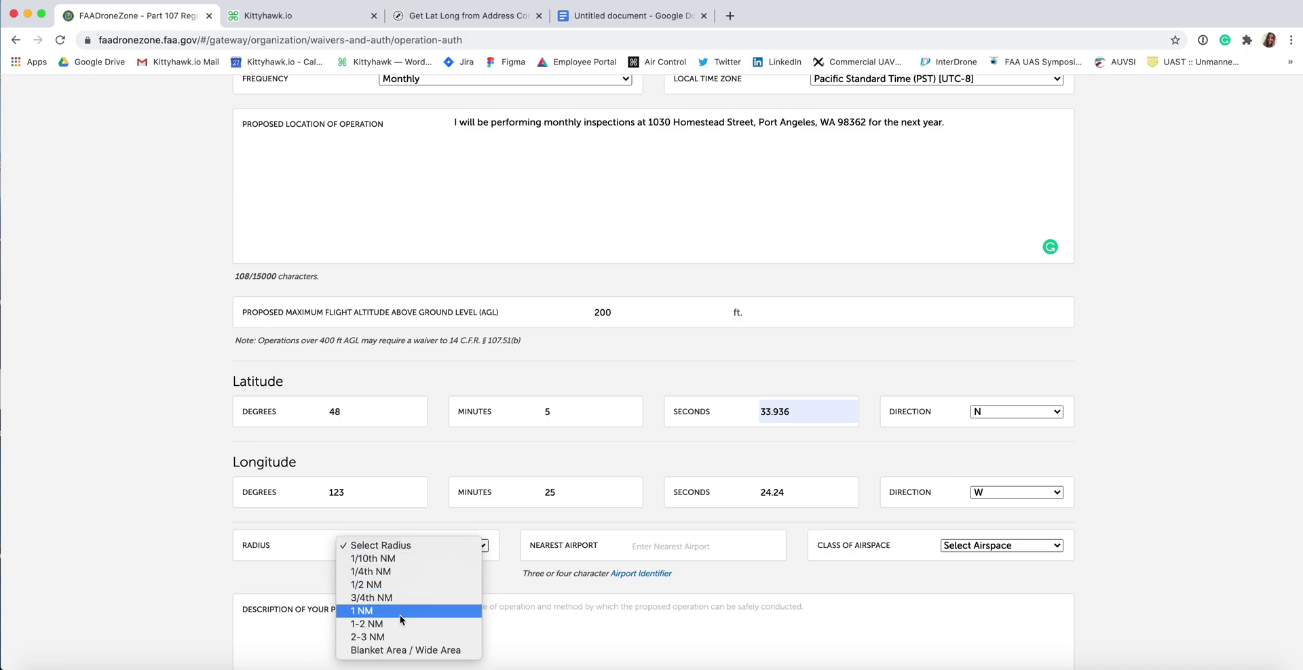
left_click(405, 652)
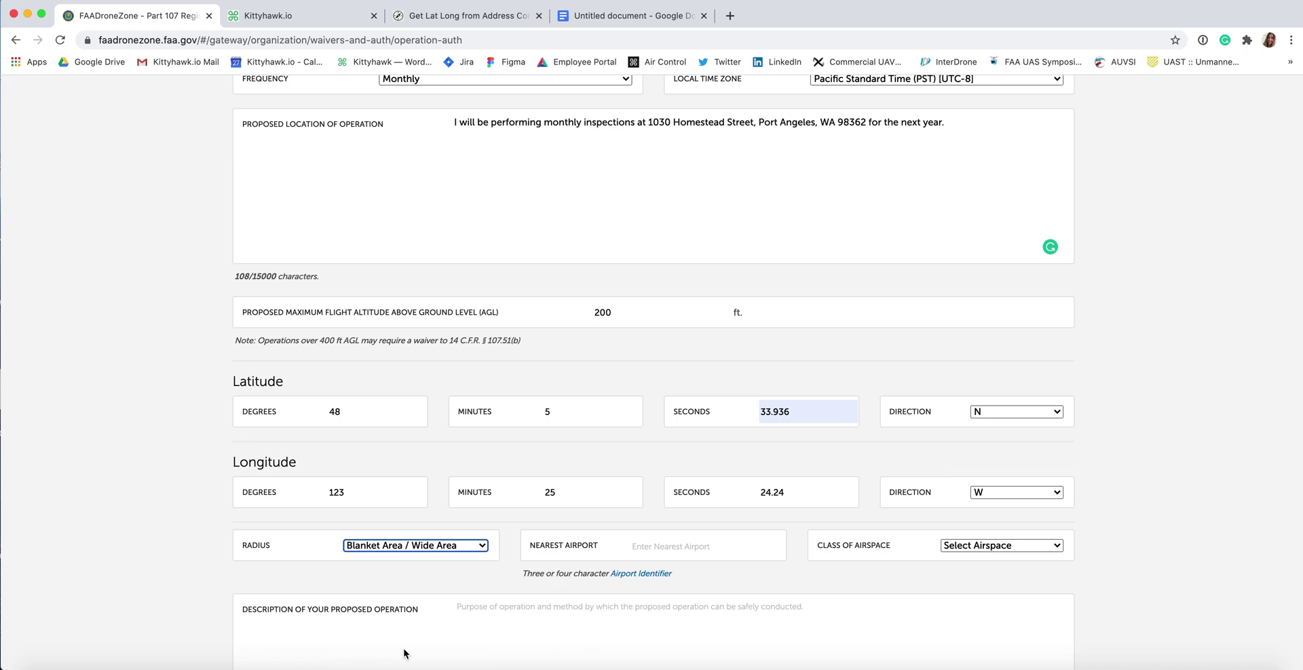
scroll(543, 597, "down", 1)
Step: Set nearest airport to KCLM and airspace class to Surface E, then check the airspace map
left_click(697, 551)
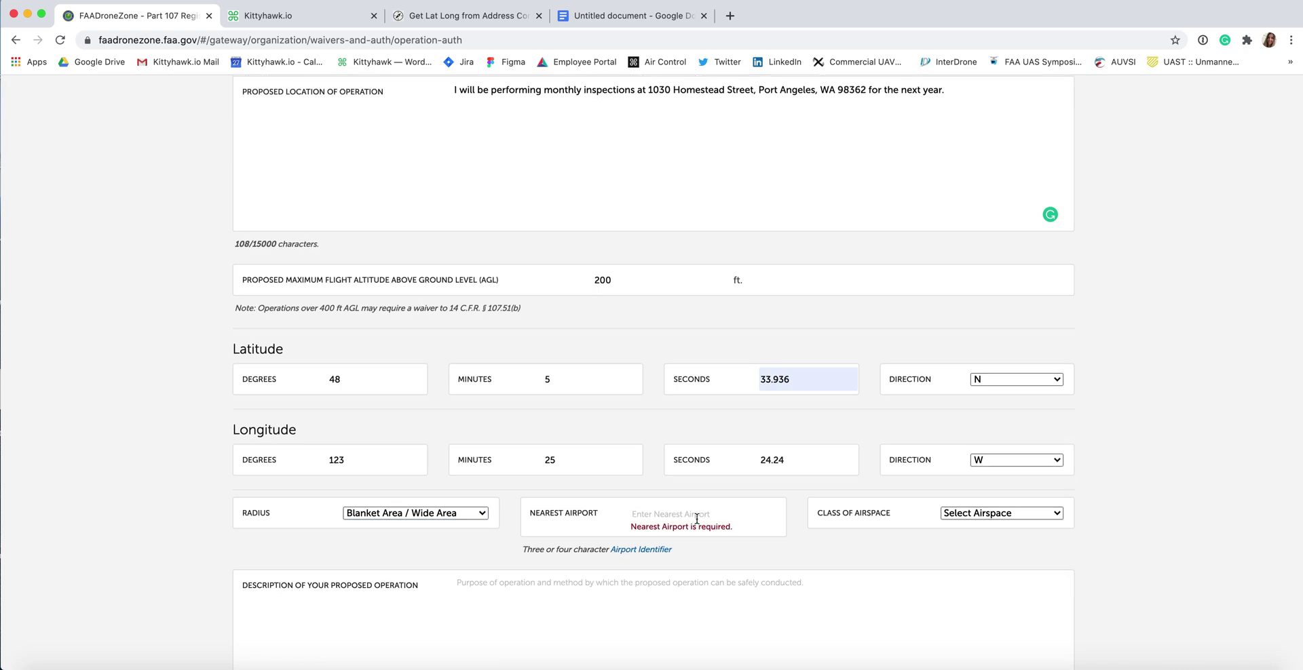
type("K")
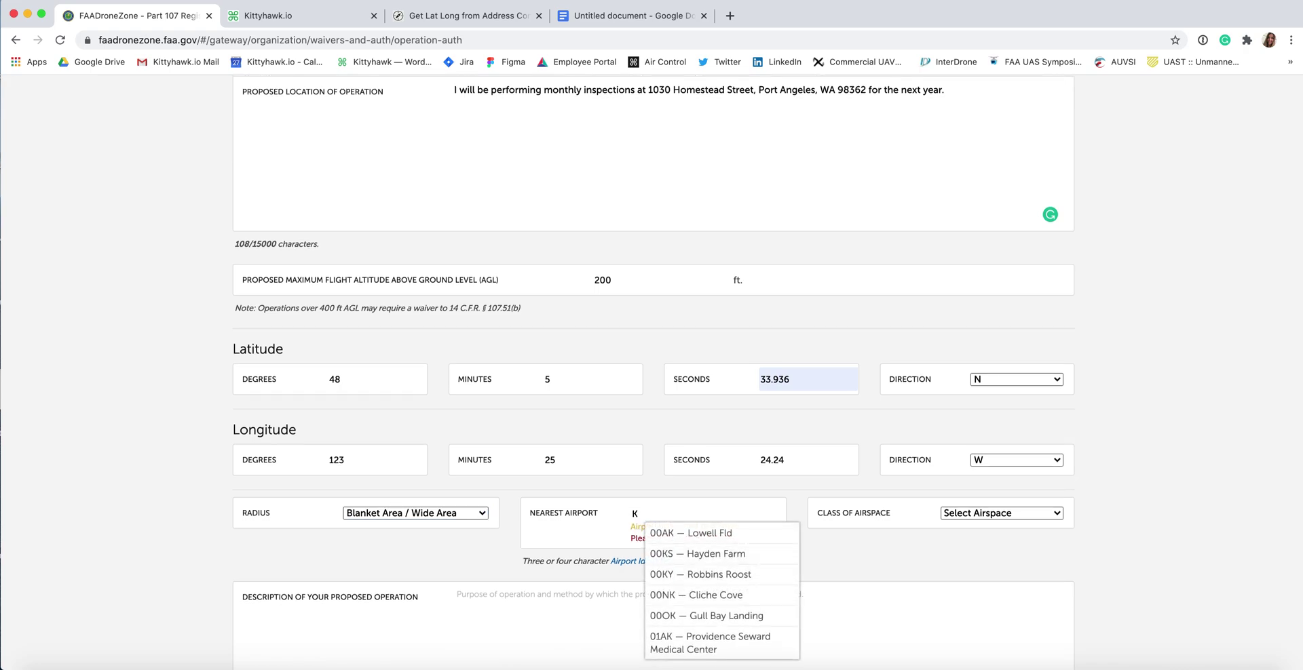
type("CLM")
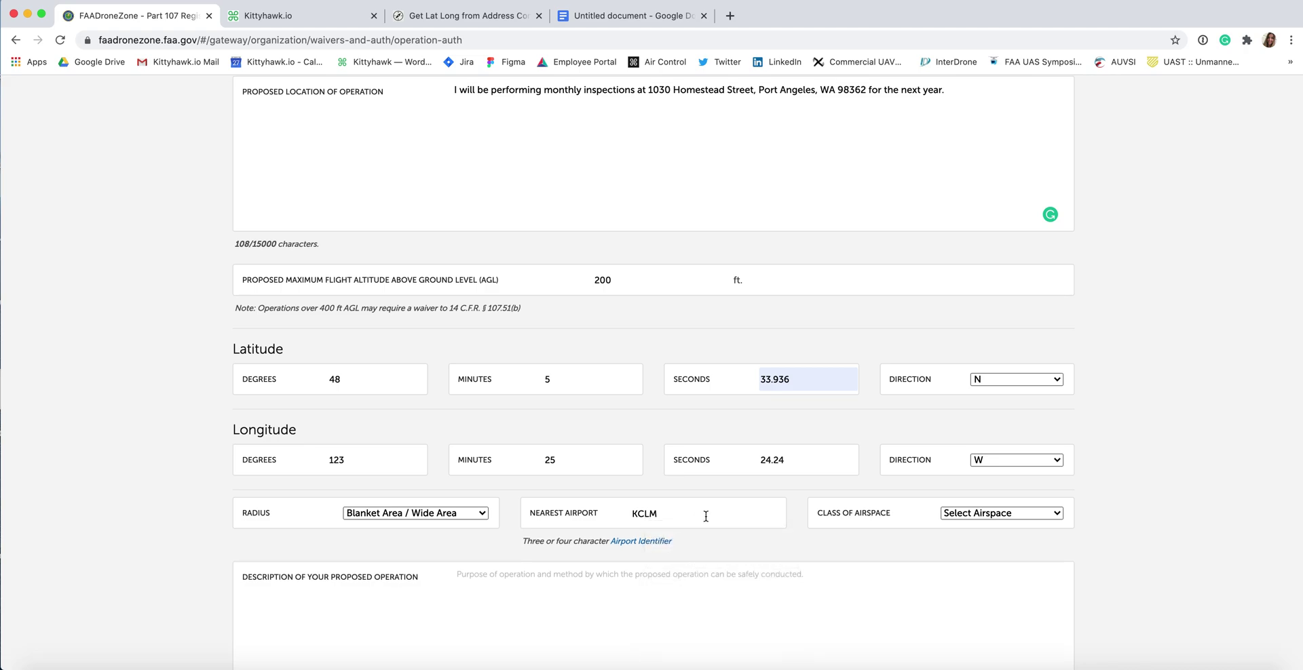
key("Tab")
left_click(1024, 515)
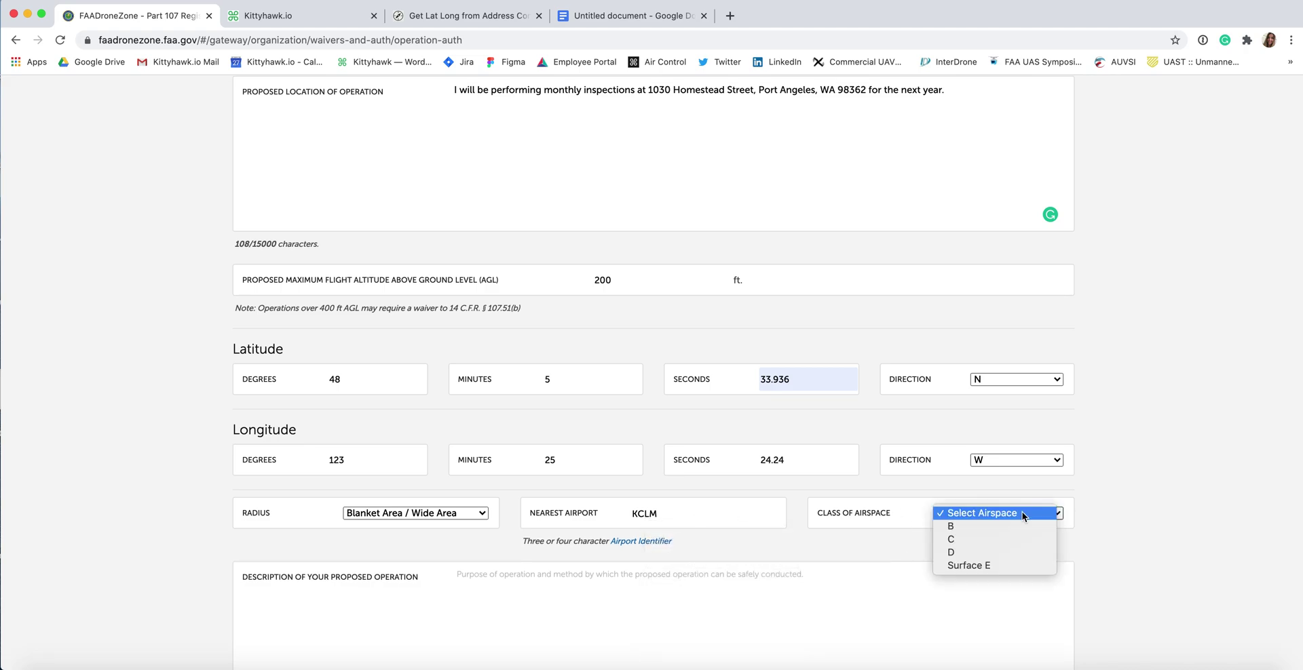
left_click(991, 567)
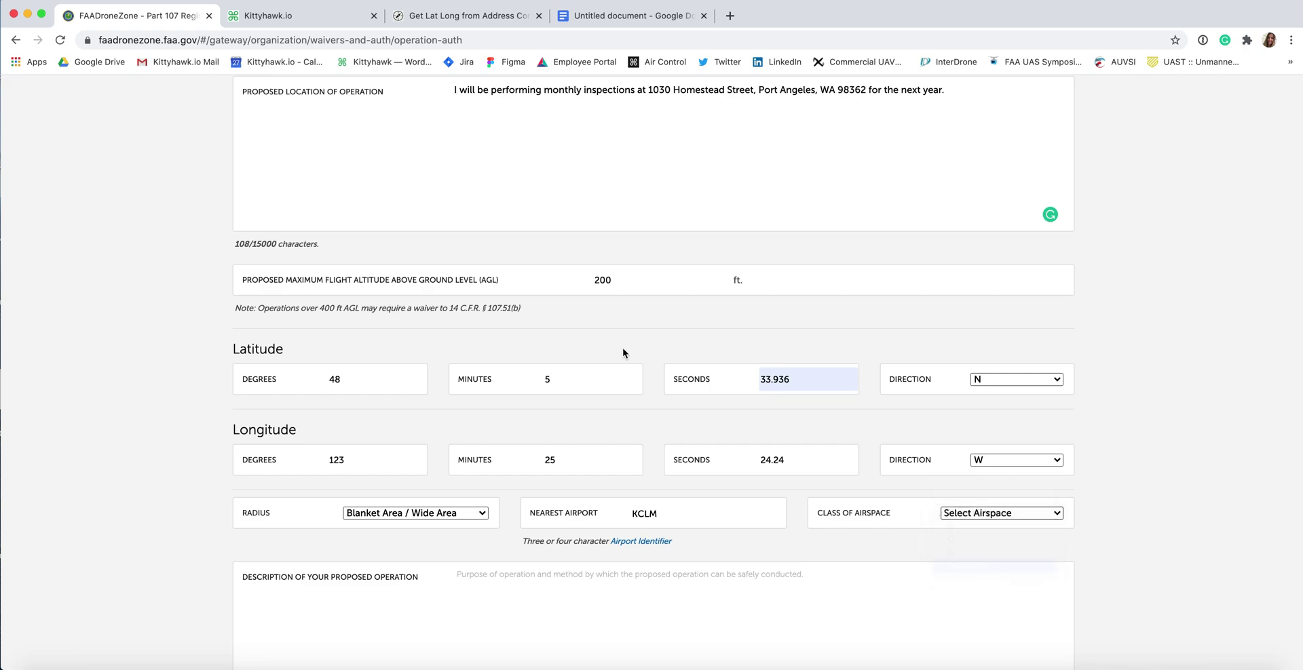
left_click(283, 18)
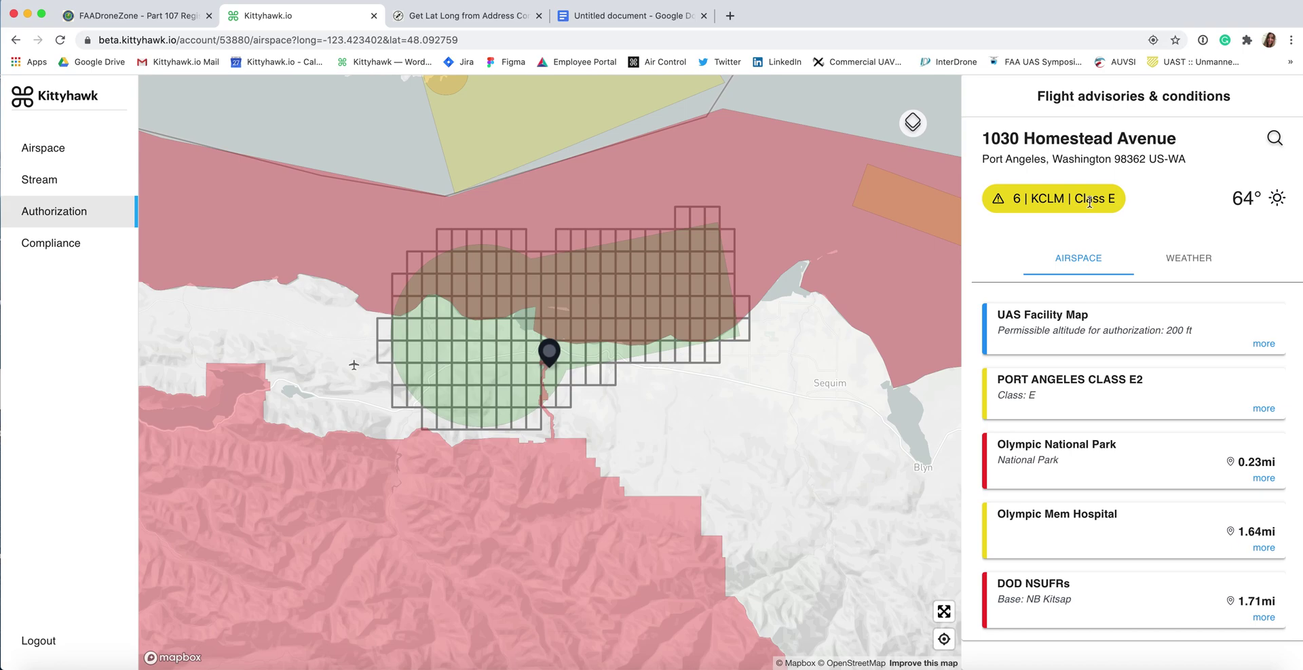
Step: Copy the prepared Operation description paragraph from the Google Docs text
left_click(143, 15)
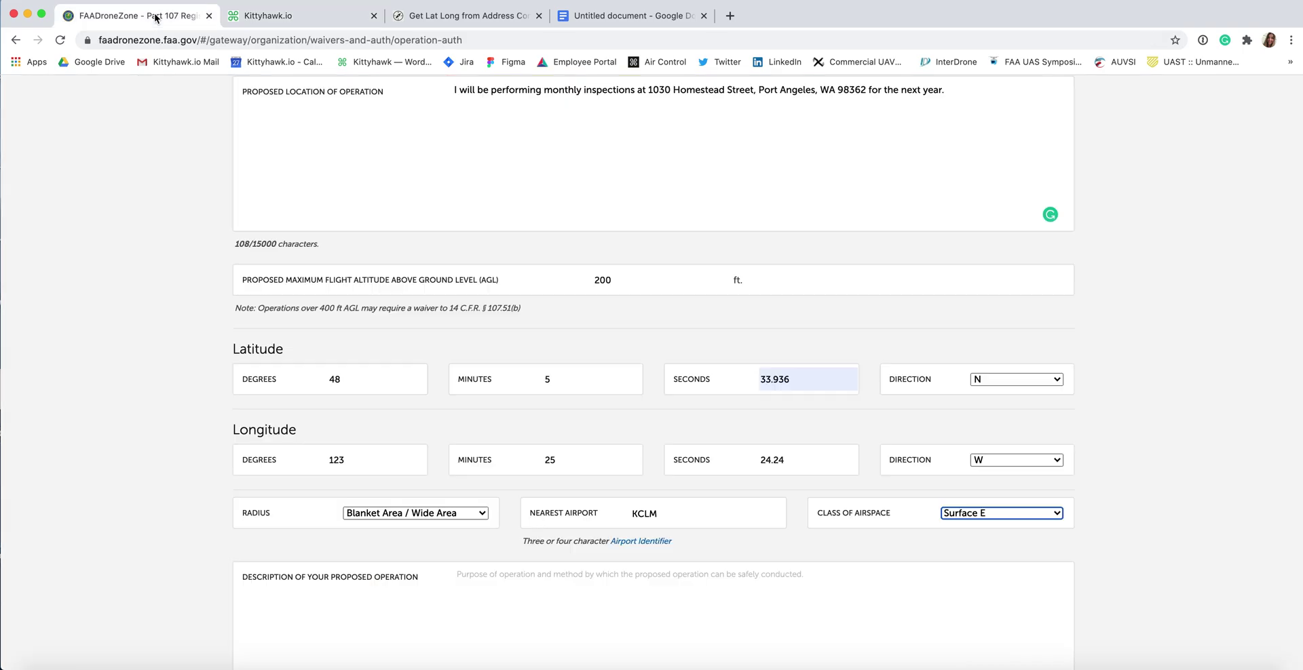
scroll(199, 465, "up", 1)
scroll(199, 465, "down", 5)
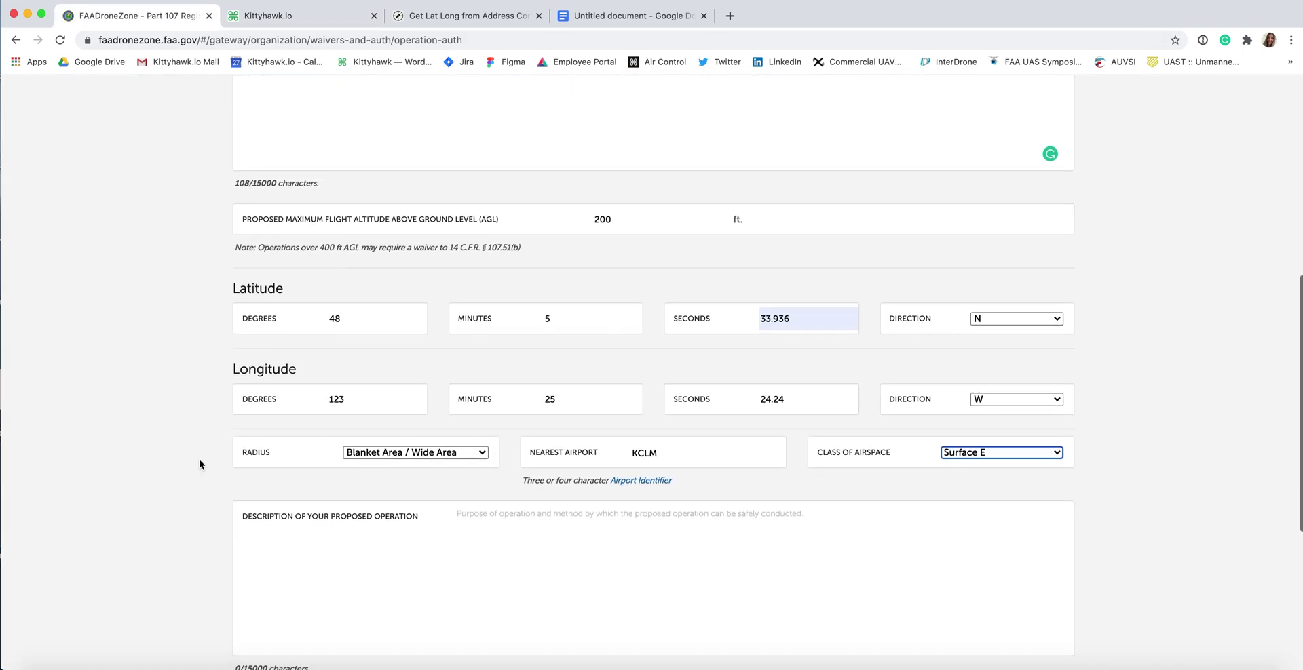
scroll(199, 464, "down", 2)
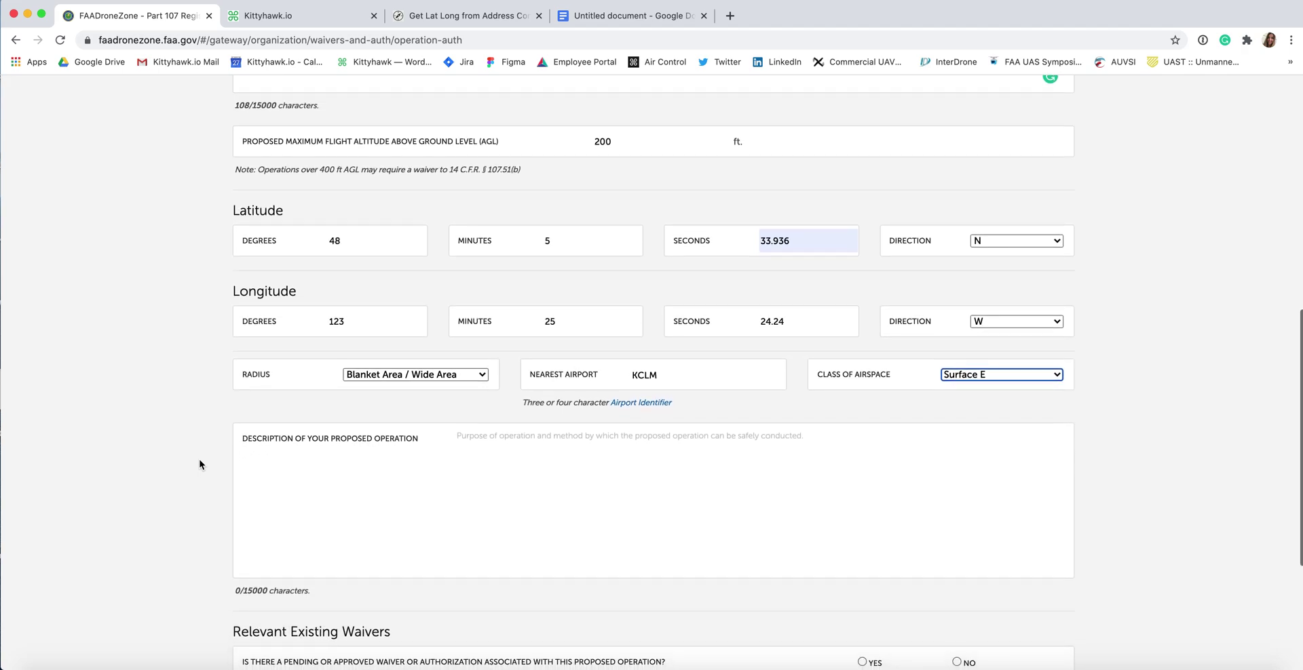
scroll(200, 465, "up", 1)
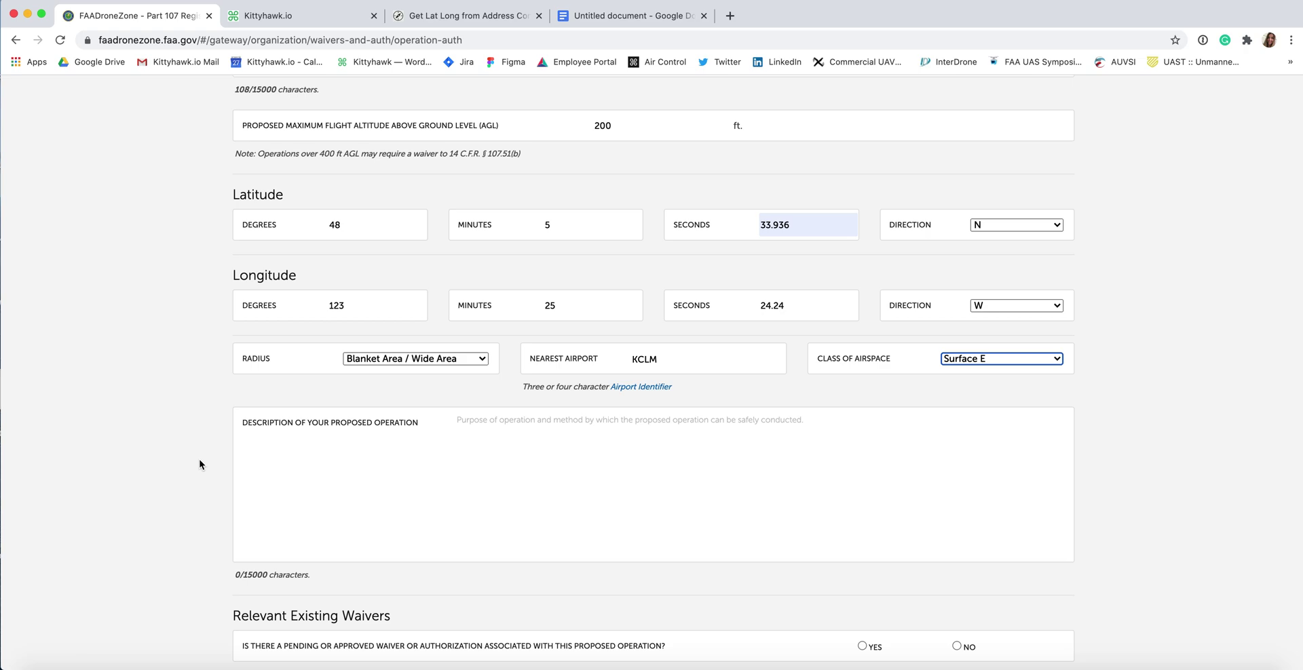
key("super+4")
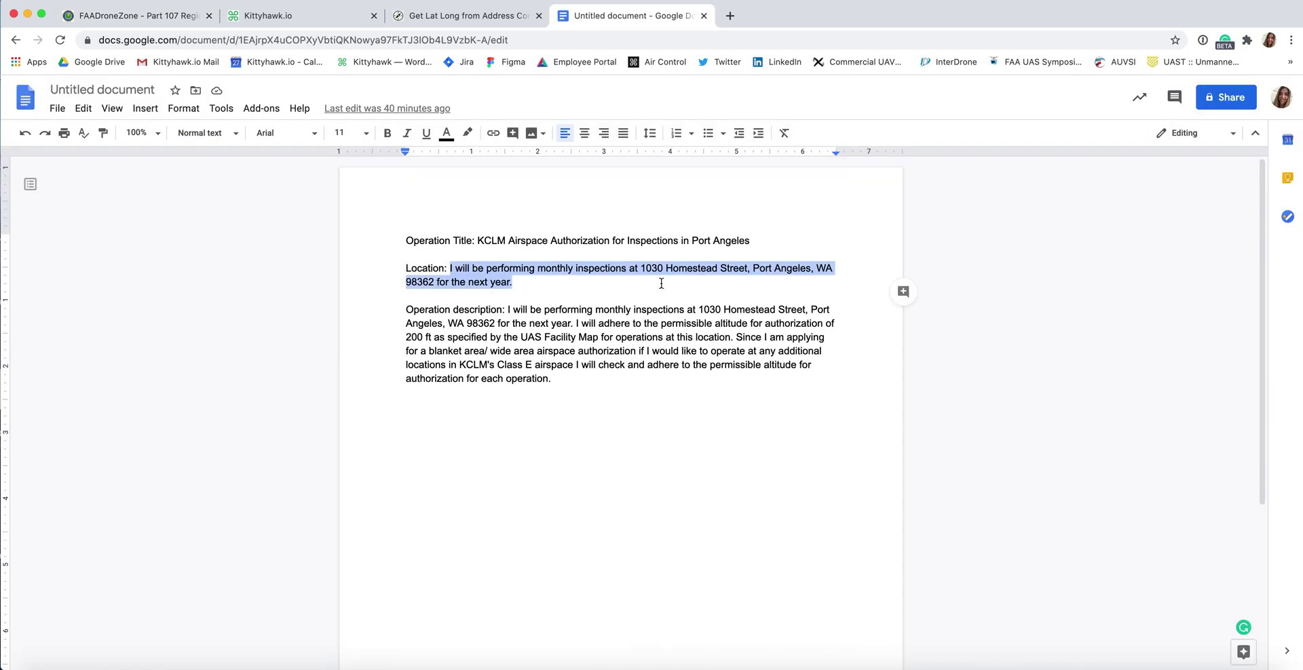
left_click(563, 377)
left_click_drag(562, 377, 506, 309)
key("super+c")
key("super+1")
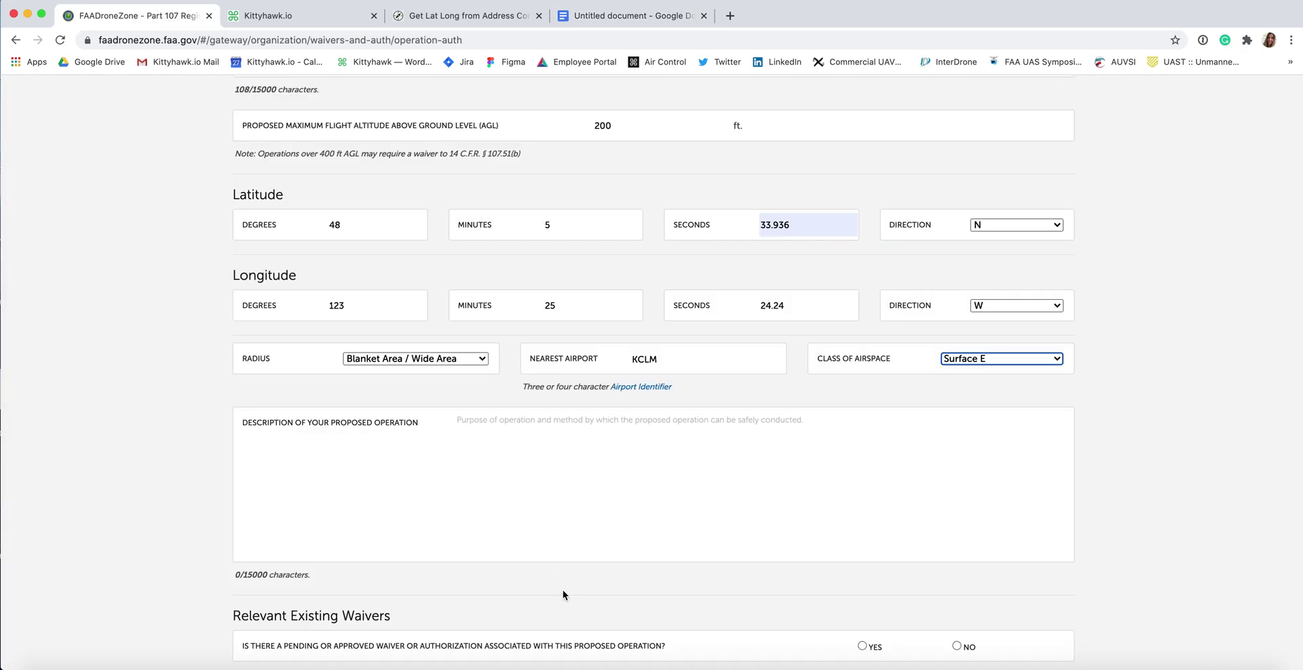
Step: Paste the monthly-inspections operation text into the Description field
left_click(499, 491)
key("super+v")
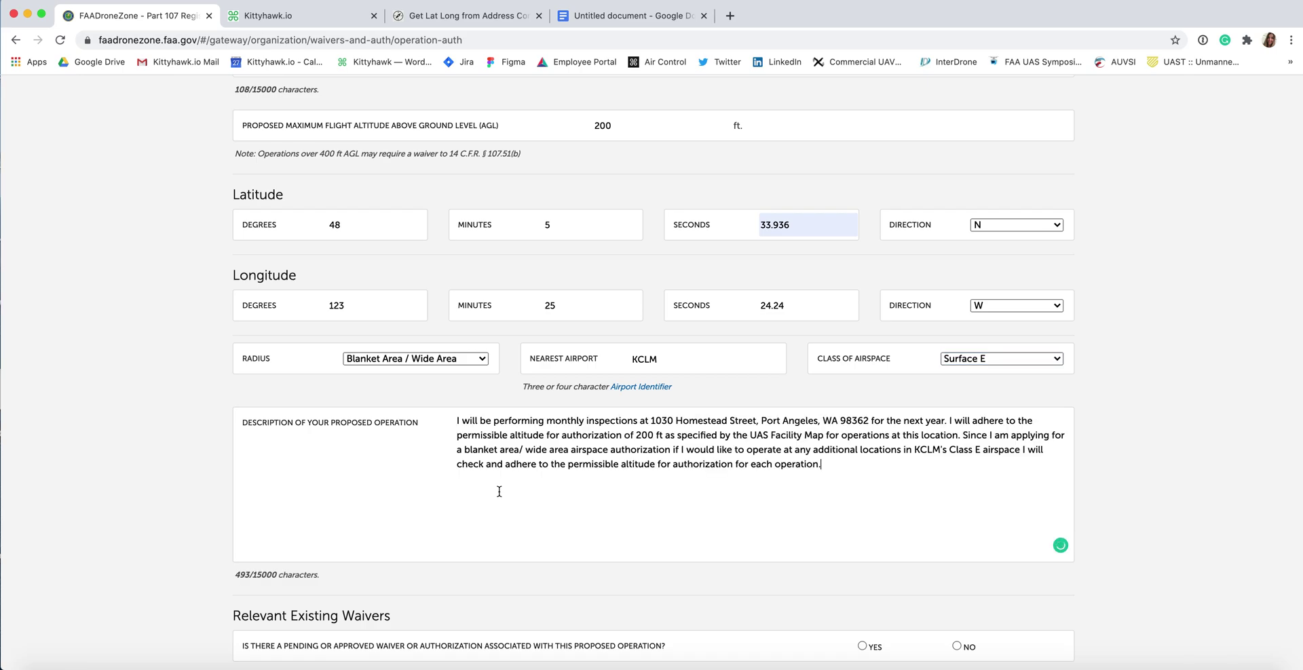
scroll(746, 474, "down", 3)
Step: Answer No to existing waivers and continue to the review page
left_click(956, 543)
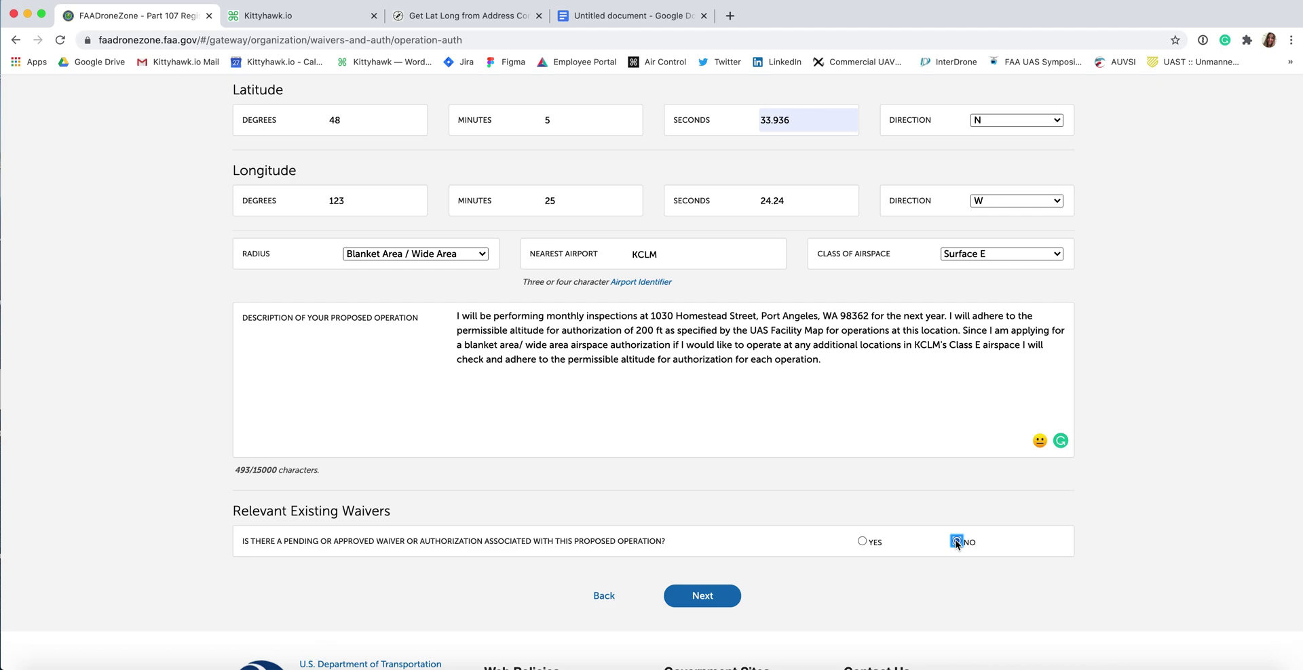
scroll(1099, 490, "up", 2)
scroll(1099, 490, "down", 2)
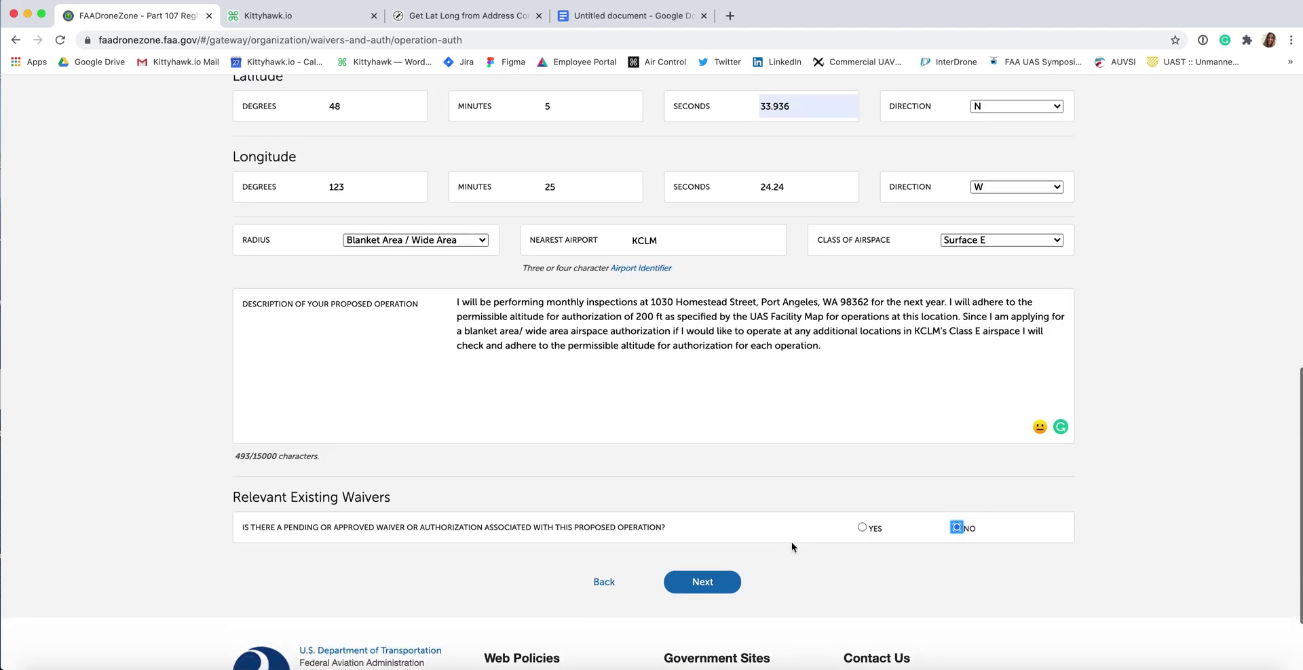
left_click(697, 580)
Step: Check the KCLM authorization summary details and submit the application
scroll(691, 485, "down", 3)
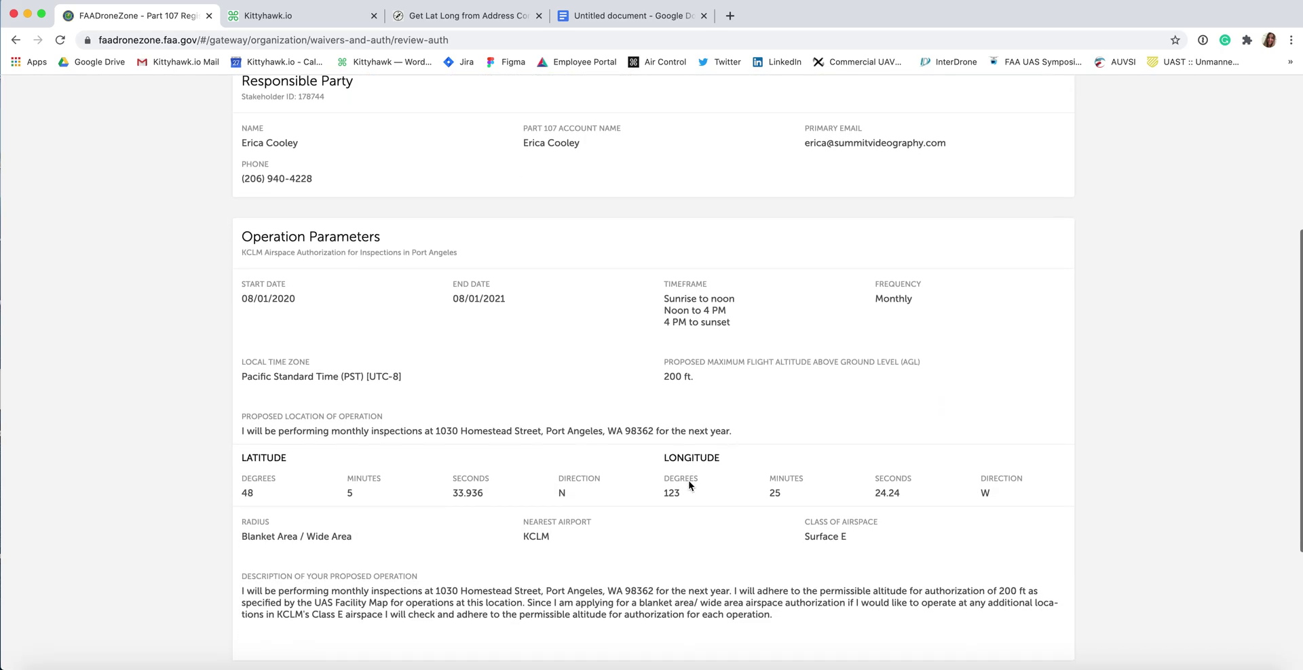
scroll(690, 486, "up", 5)
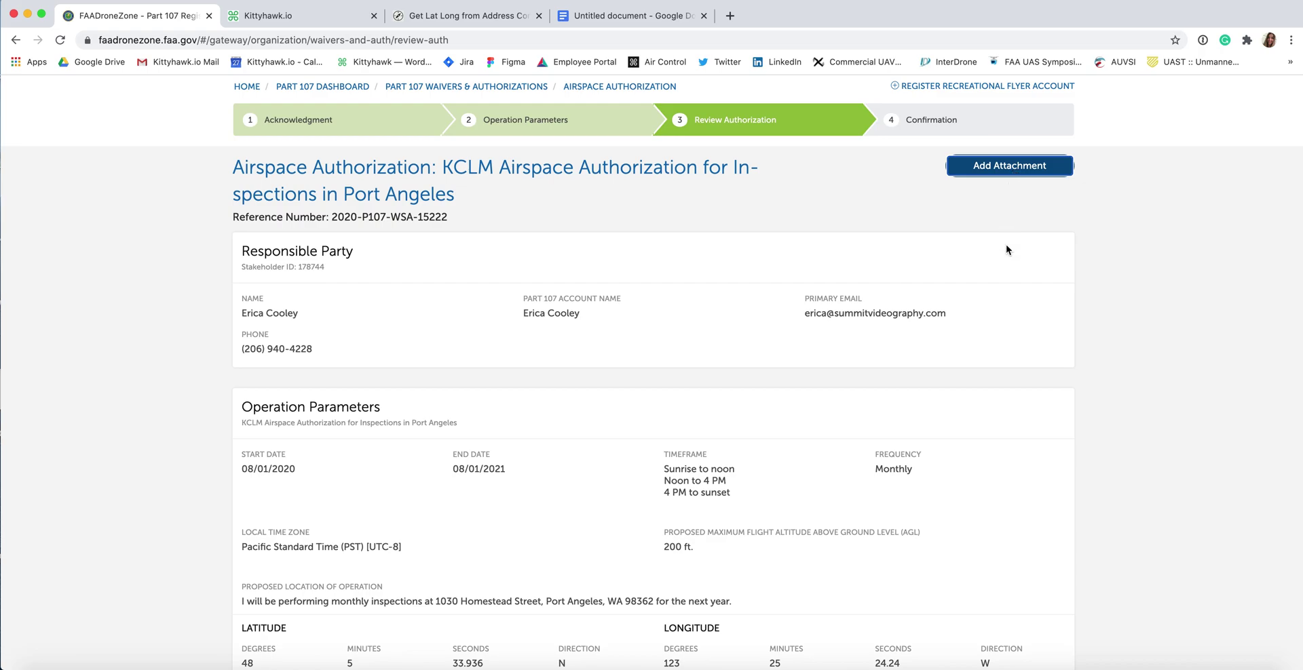
scroll(1055, 370, "down", 5)
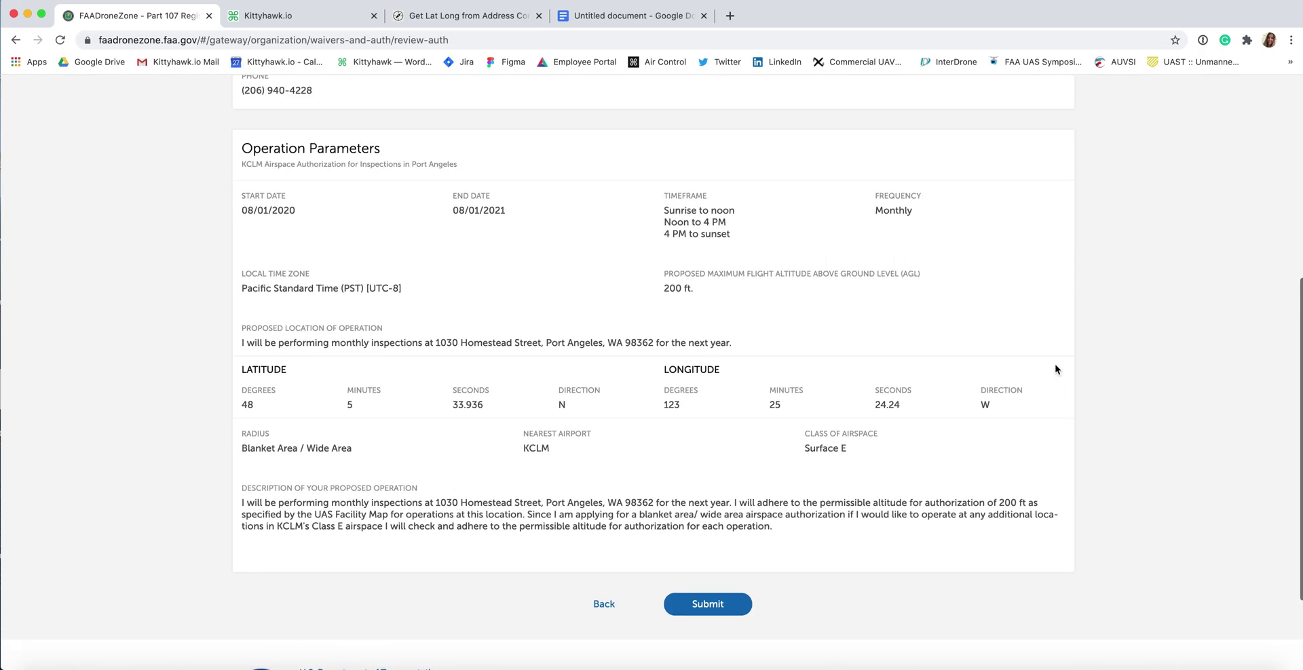
left_click(724, 614)
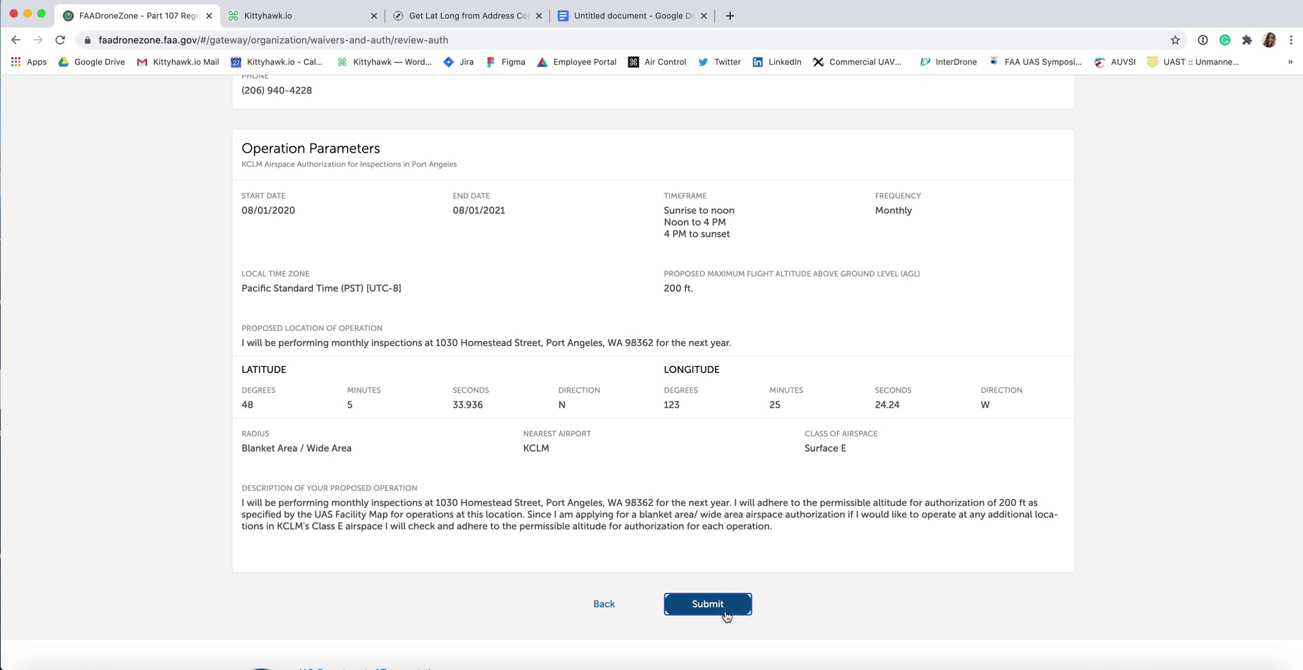